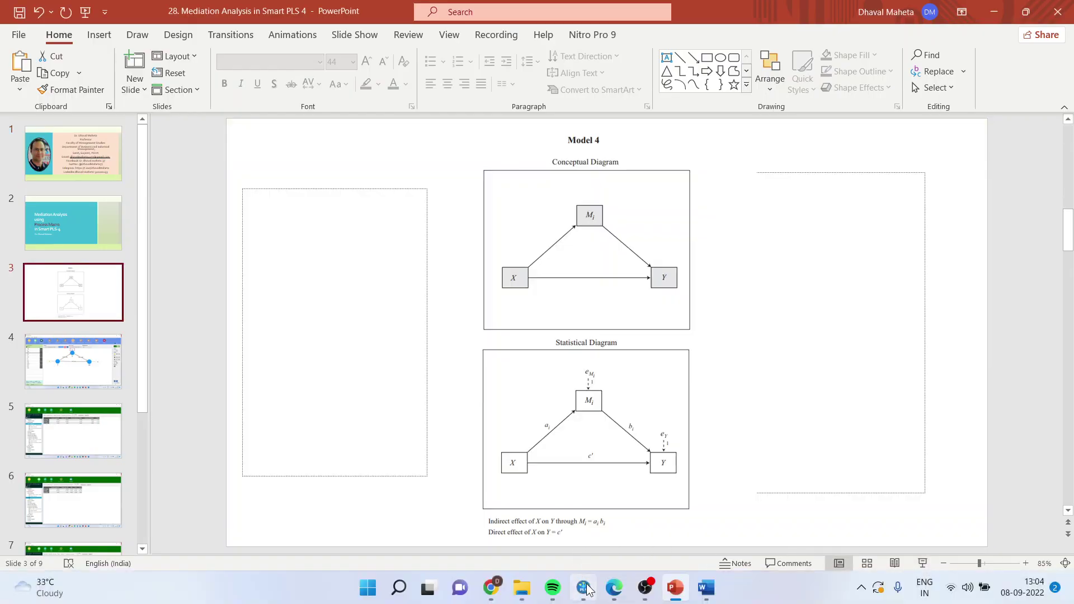
# Step: Switch from the PowerPoint slides to the SmartPLS 4 welcome screen with the D:\Smart PLS workspace
pyautogui.click(584, 587)
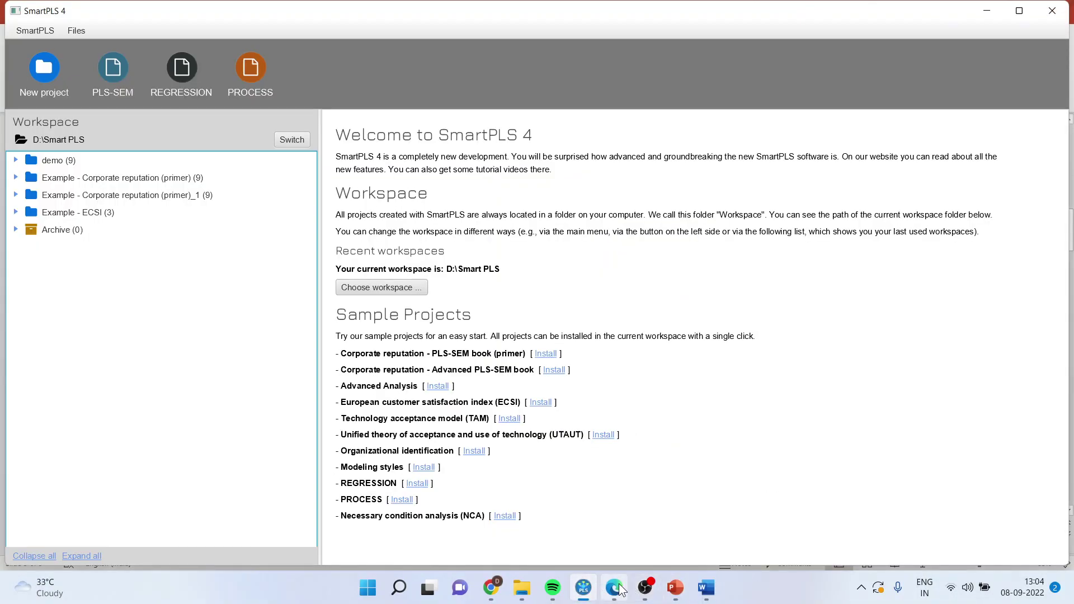
# Step: Show MOdelos.pdf in Edge and scroll from Model 1 to the Model 4 mediation diagrams on page 6
pyautogui.click(615, 587)
pyautogui.scroll(3, 752, 375)
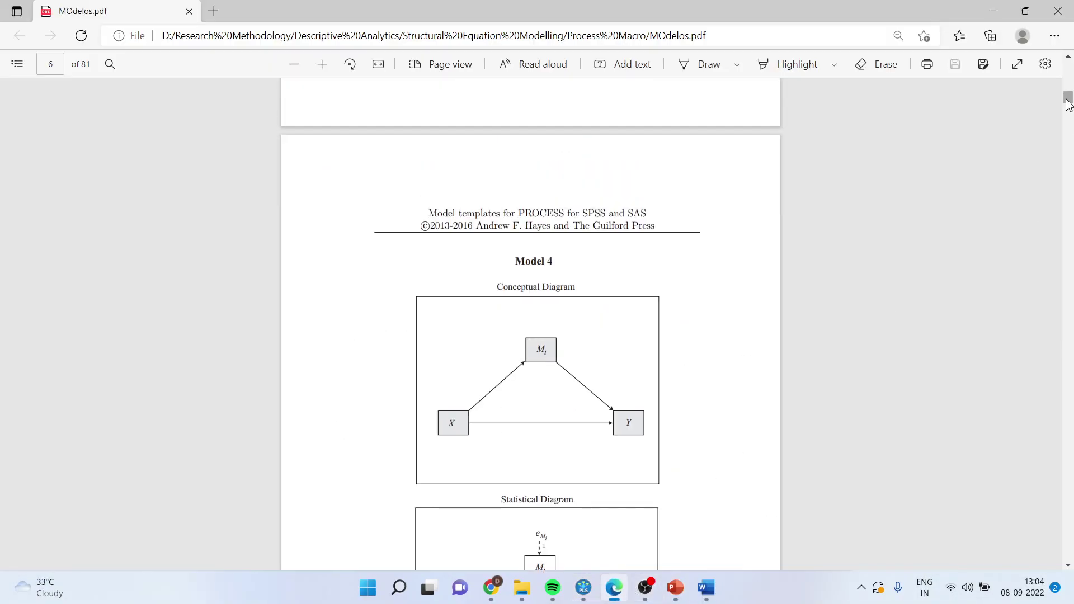
pyautogui.moveTo(1068, 98); pyautogui.dragTo(1068, 66)
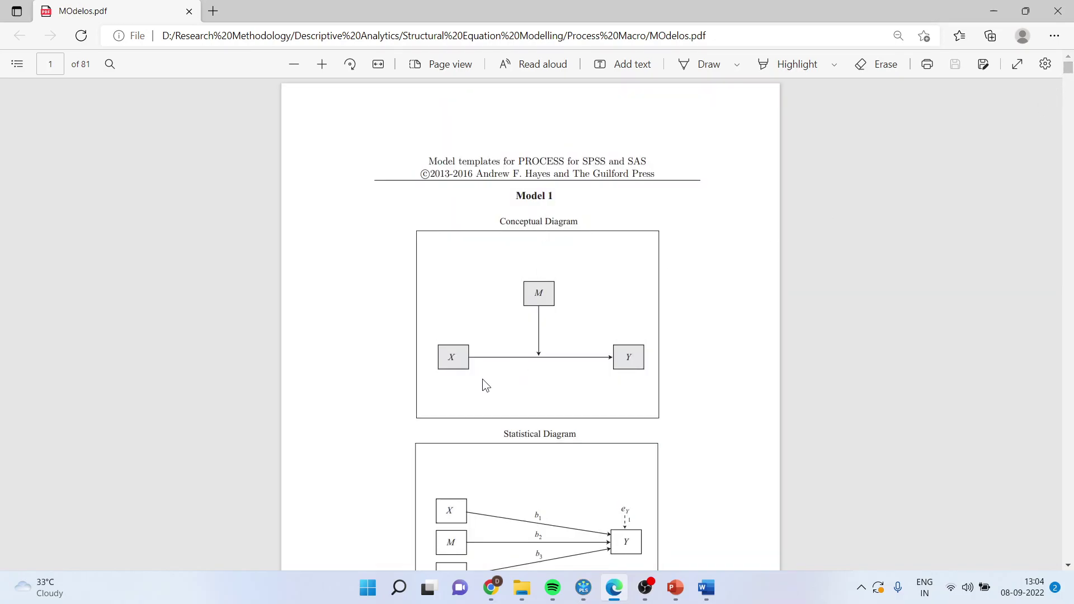
pyautogui.scroll(-15, 483, 379)
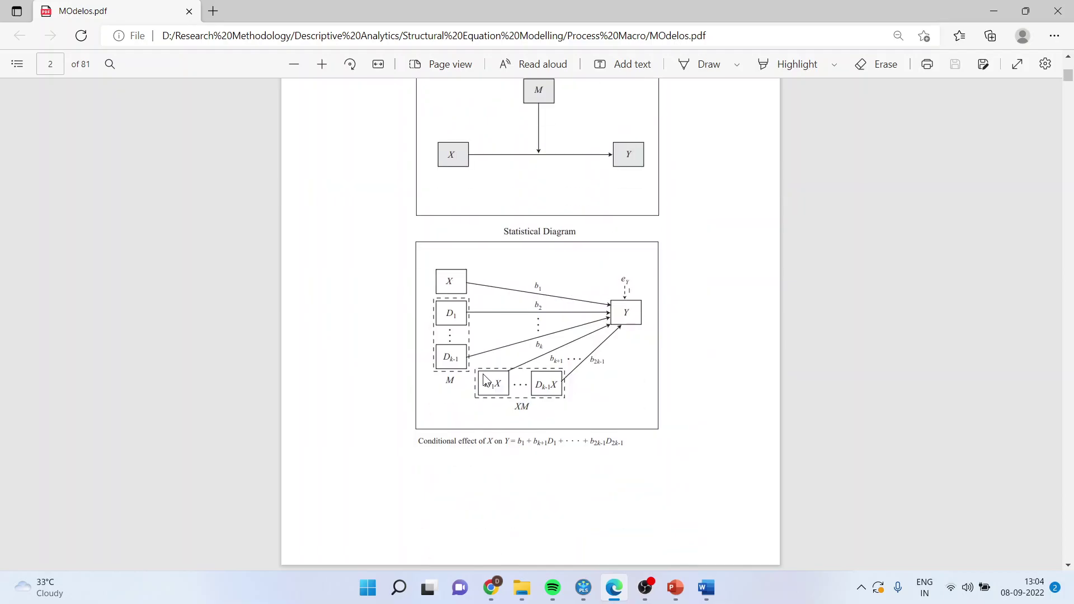
pyautogui.scroll(3, 483, 376)
pyautogui.scroll(-1, 483, 376)
pyautogui.scroll(-15, 482, 374)
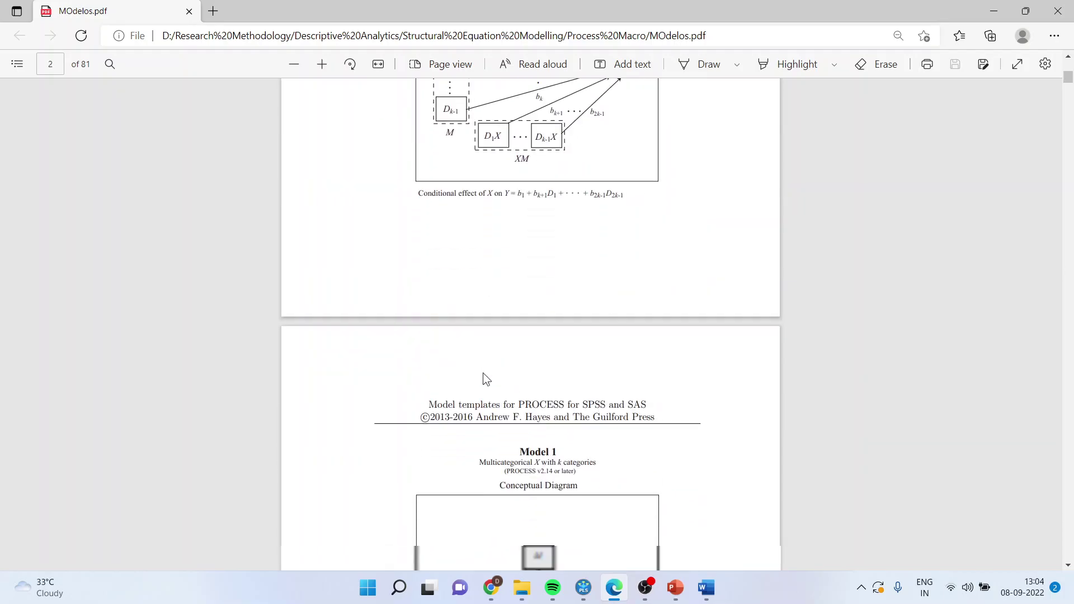
pyautogui.scroll(-1, 483, 373)
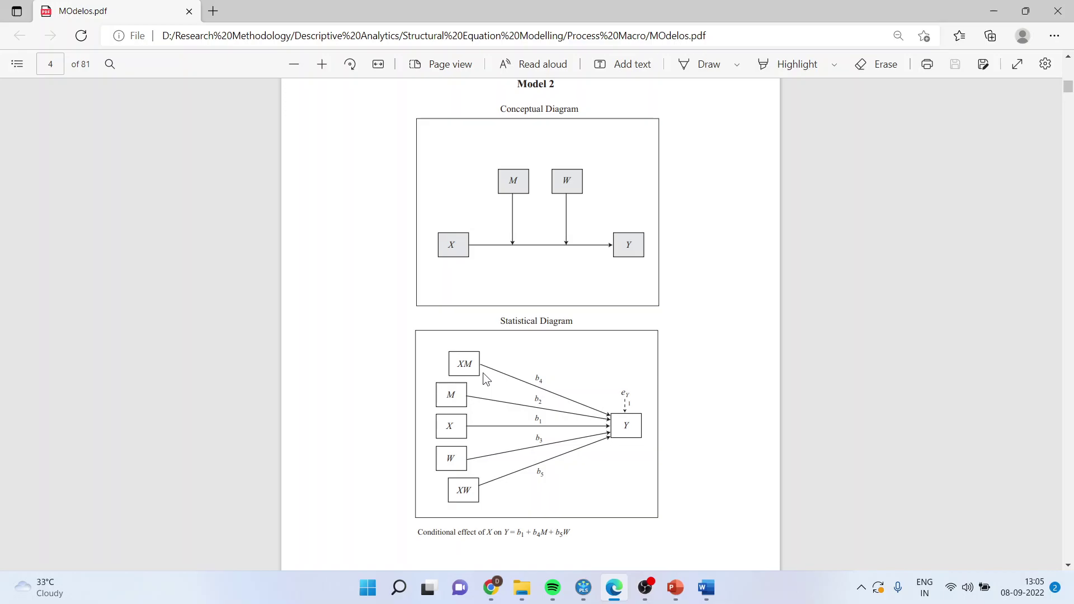
pyautogui.scroll(-10, 485, 378)
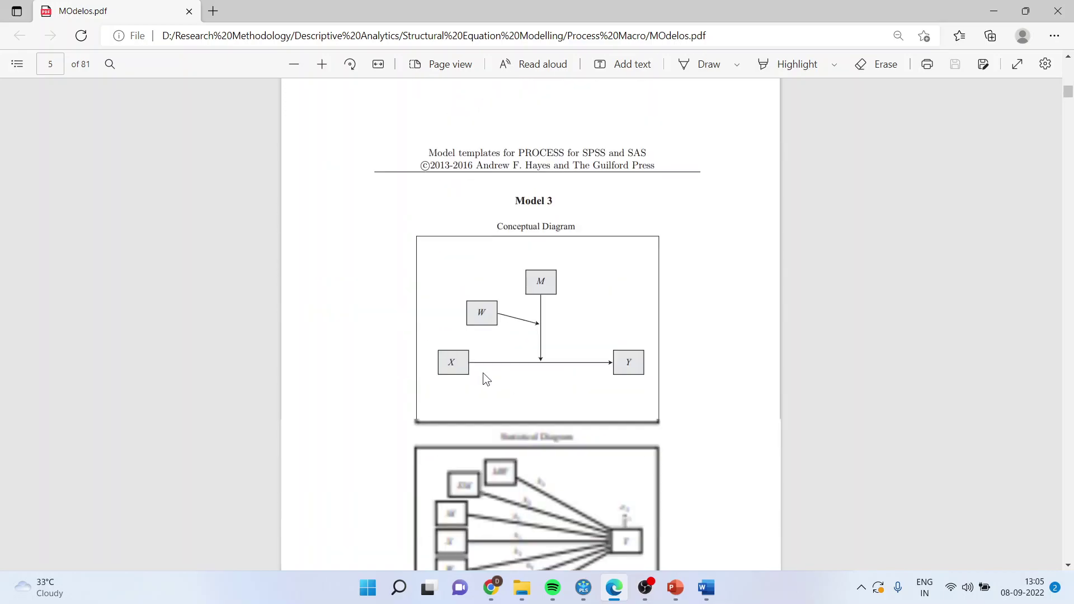
pyautogui.scroll(-10, 485, 378)
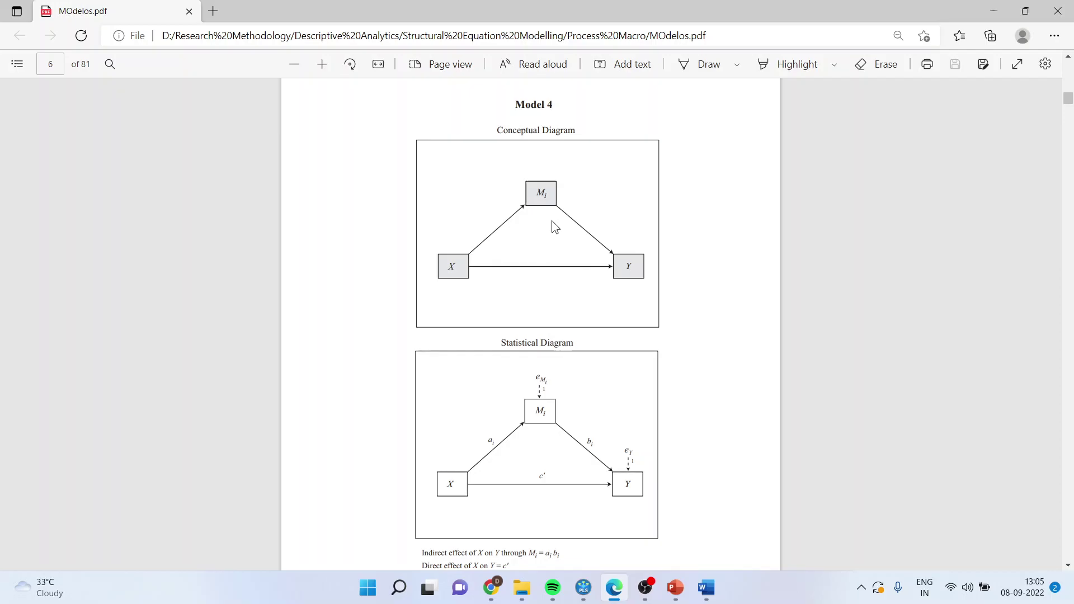
# Step: Create a new SmartPLS project named 'process'
pyautogui.click(587, 587)
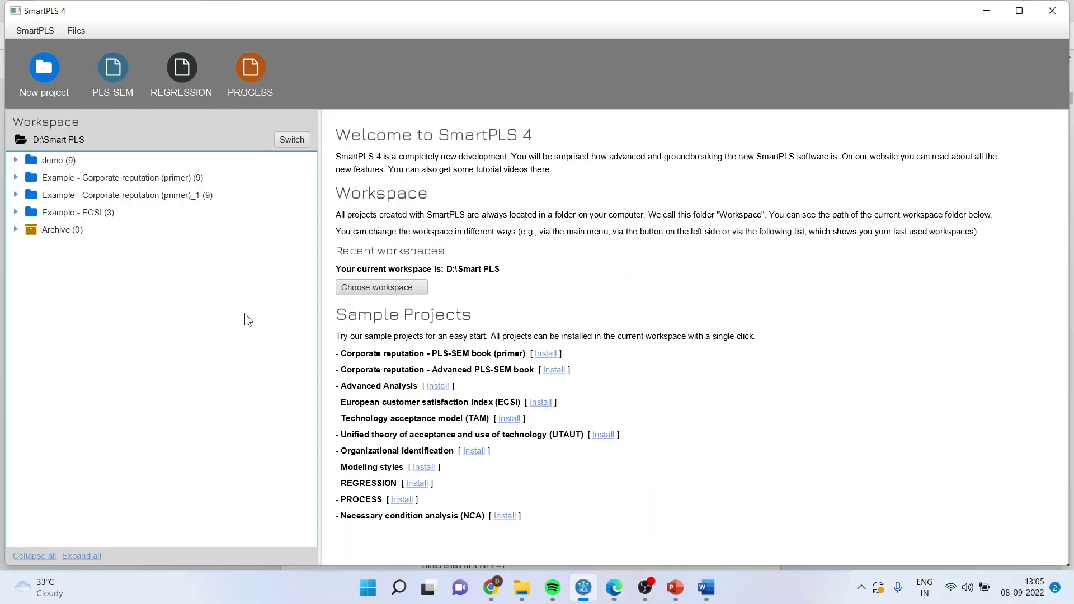
pyautogui.click(56, 79)
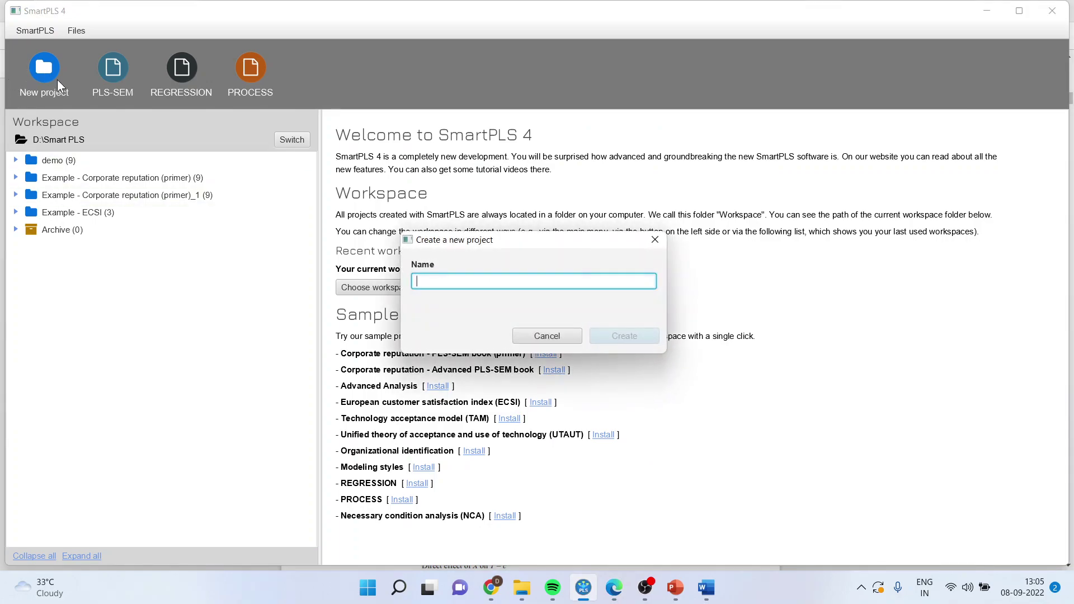
pyautogui.write('process')
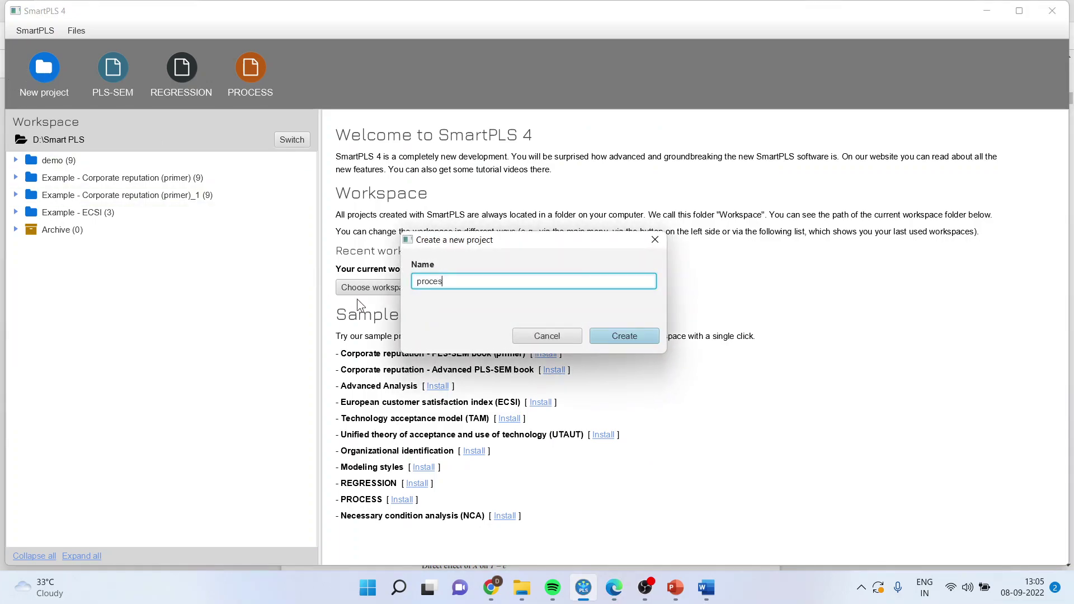
pyautogui.click(626, 338)
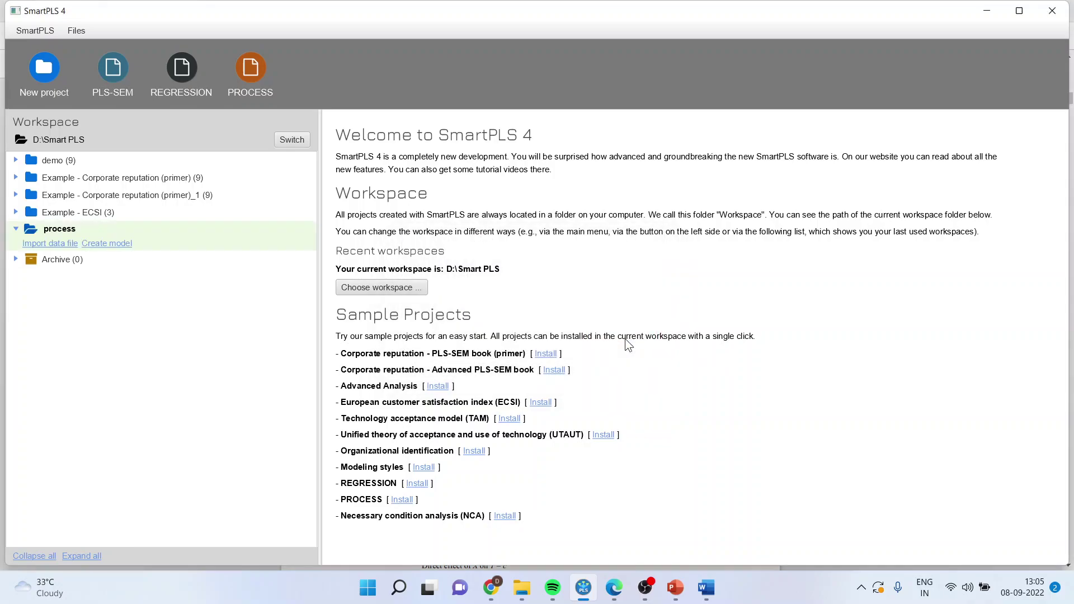
# Step: Import the mtcars SPSS (.sav) data file into the process project
pyautogui.click(53, 243)
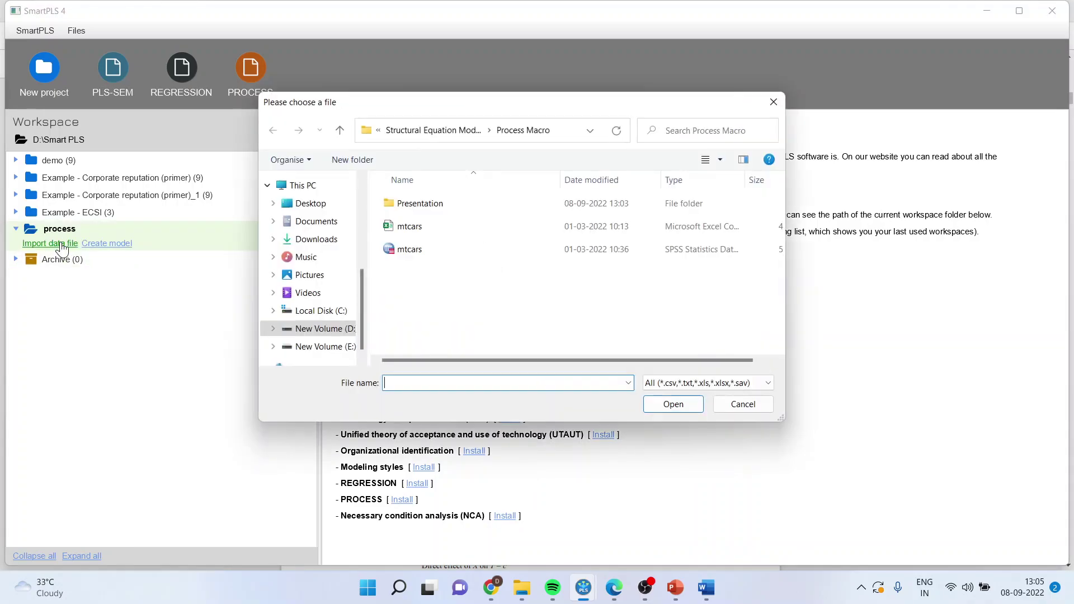
pyautogui.click(409, 250)
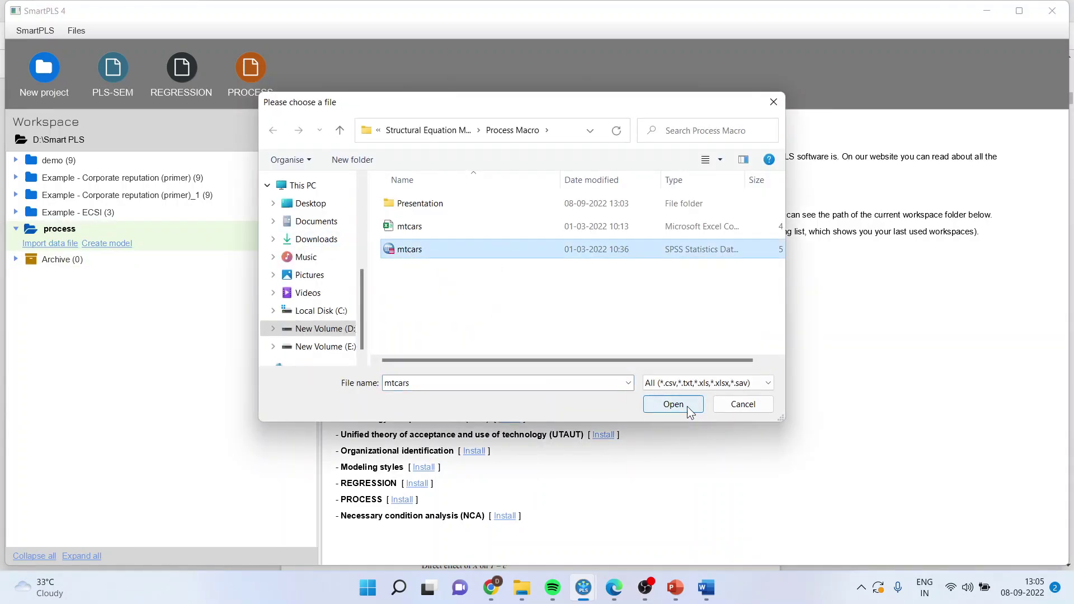
pyautogui.click(687, 406)
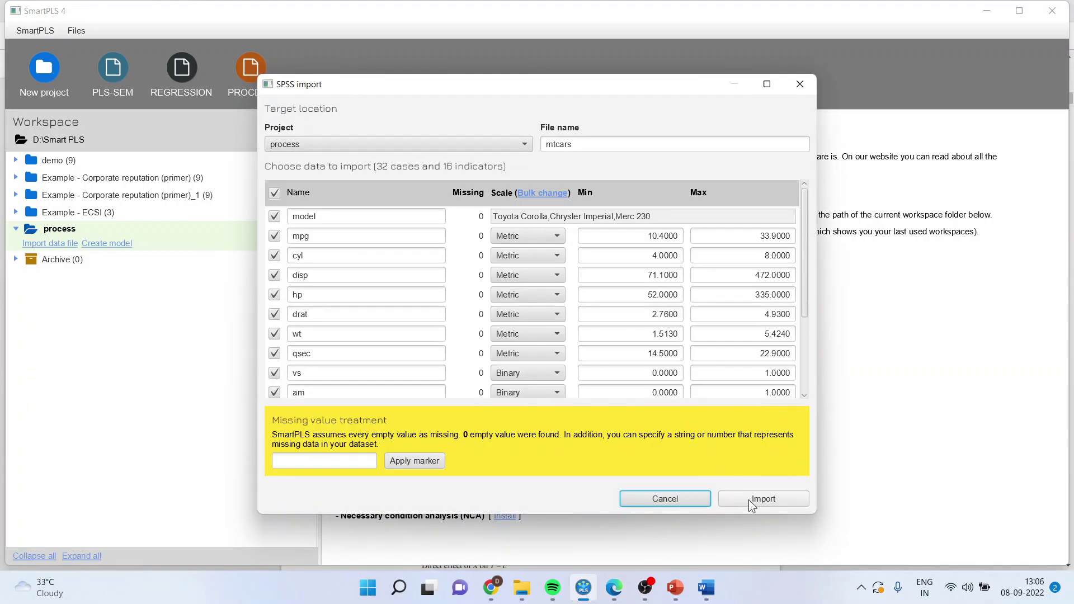
pyautogui.click(749, 499)
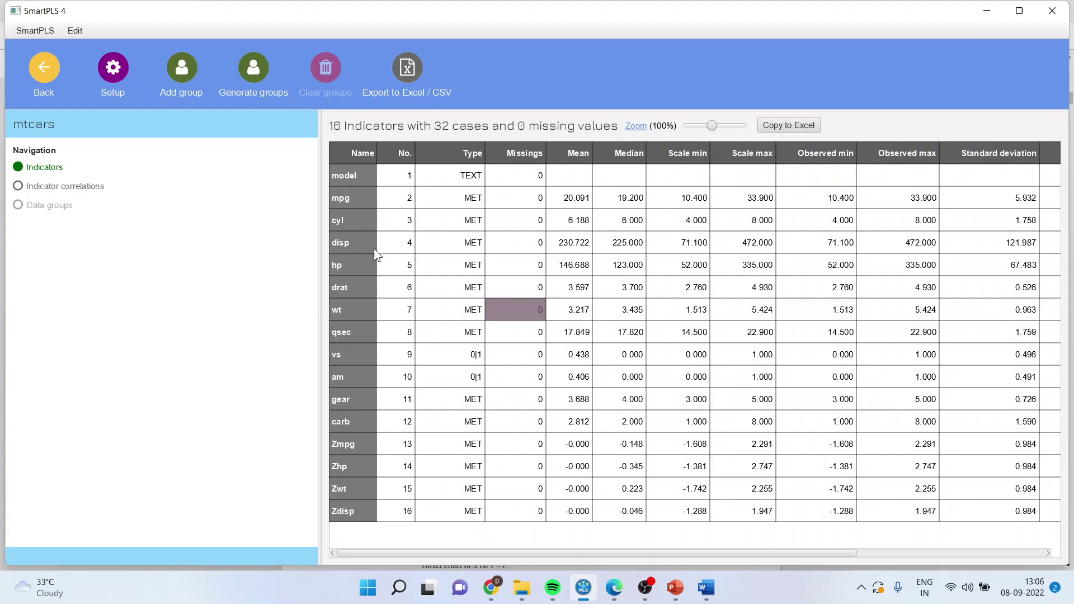
# Step: Create a PROCESS model named 'mediation' in the process project and open it
pyautogui.click(40, 68)
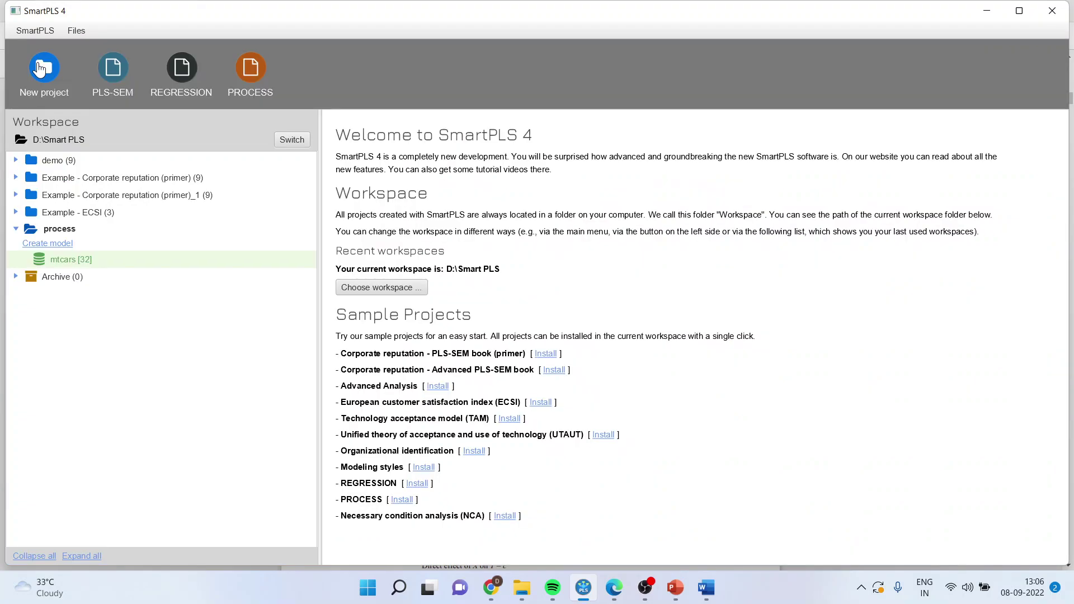
pyautogui.click(62, 245)
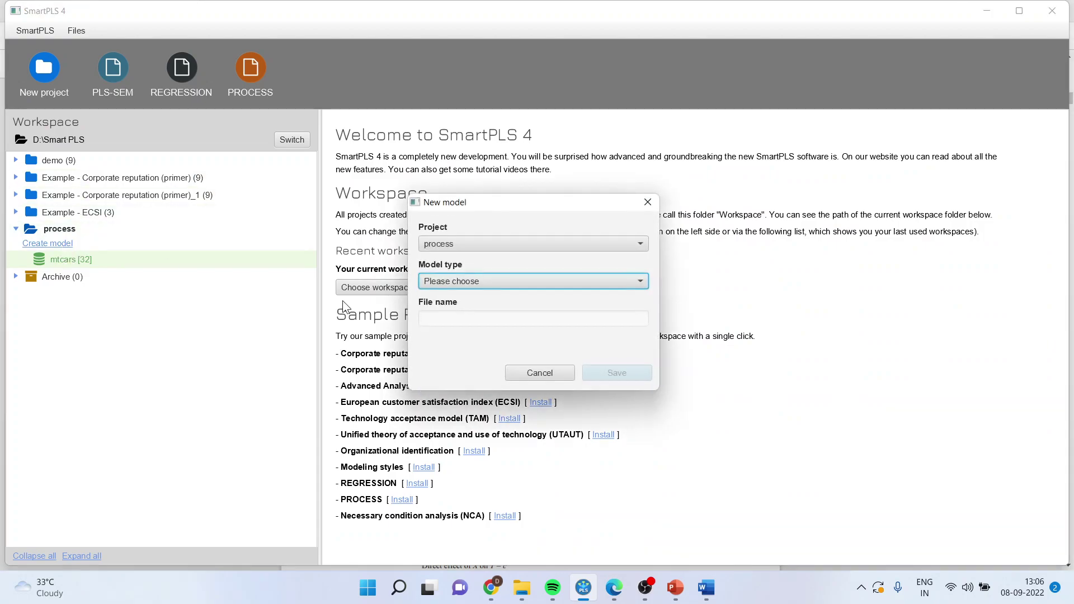
pyautogui.click(637, 281)
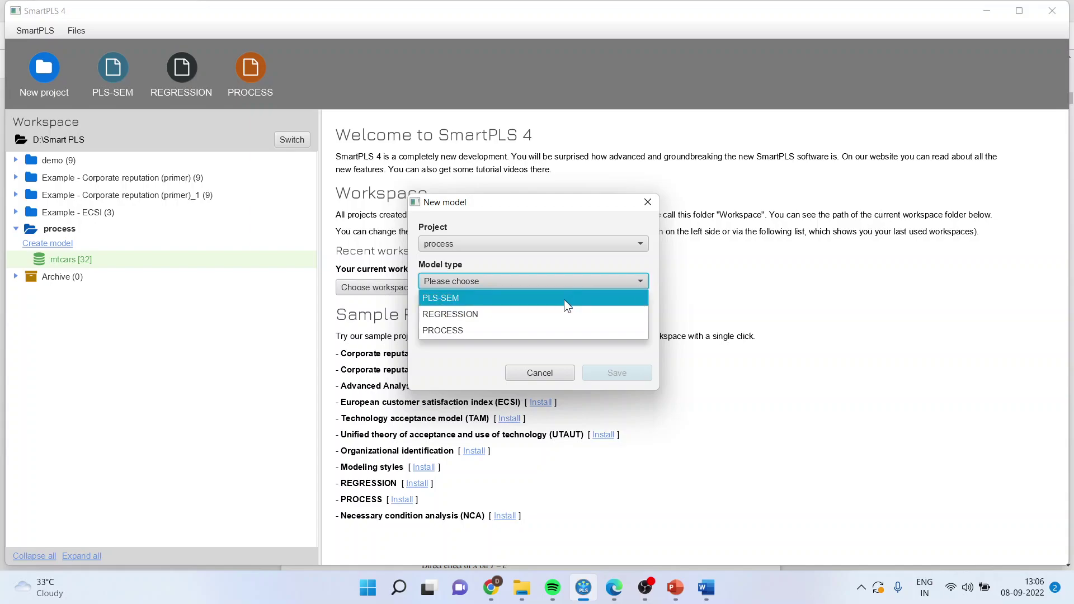
pyautogui.click(499, 330)
pyautogui.click(456, 320)
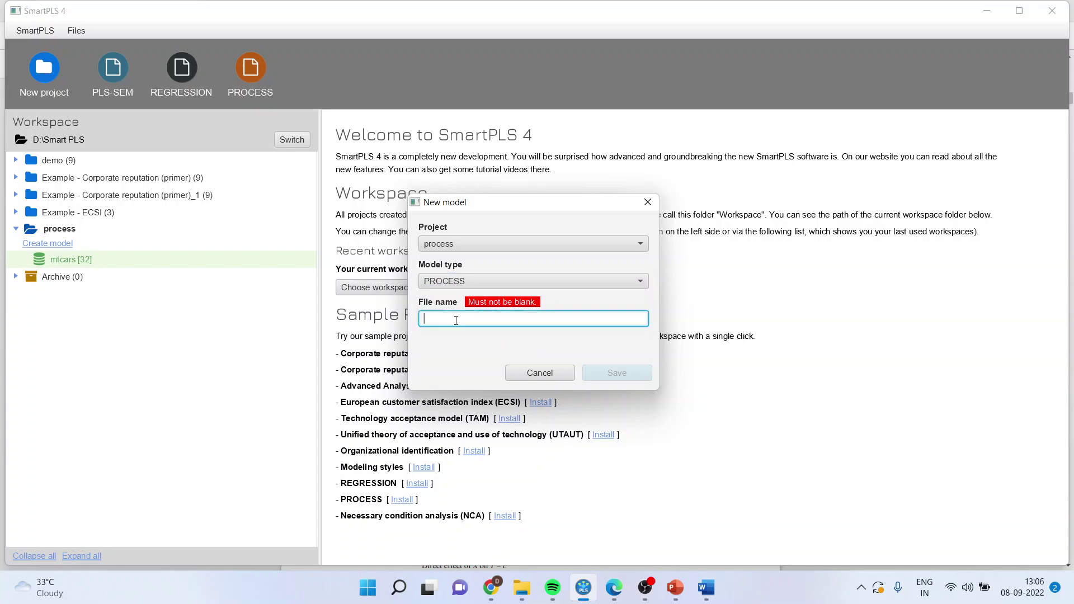
pyautogui.write('mediation')
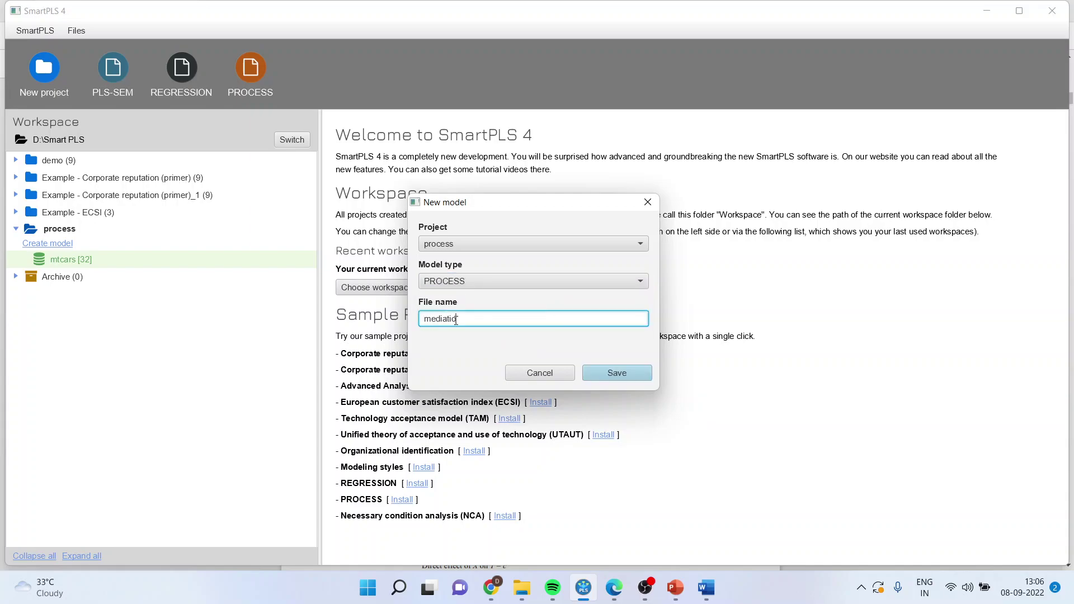
pyautogui.click(603, 375)
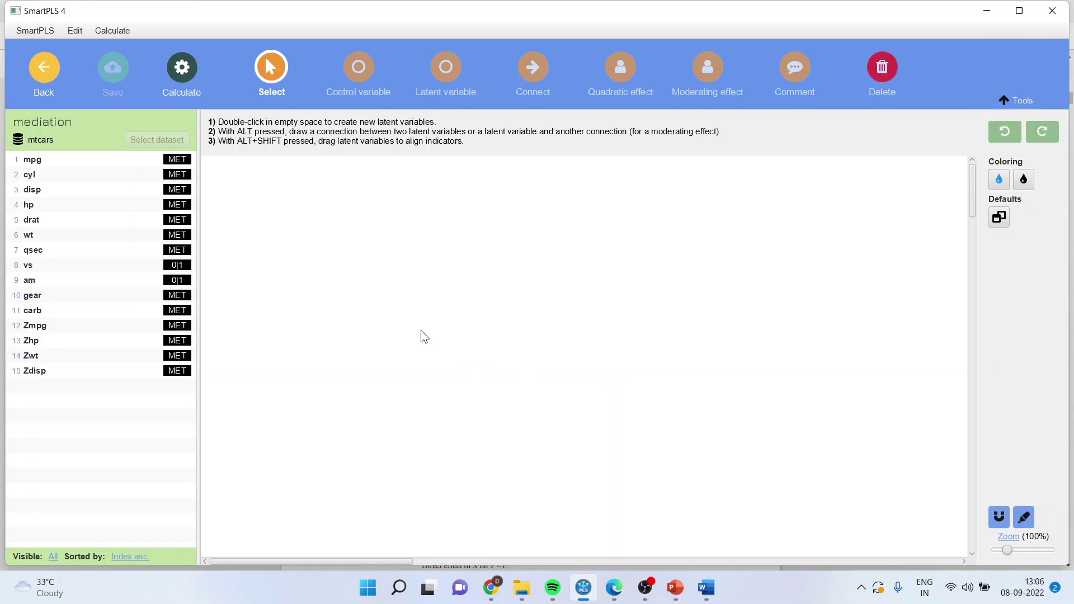
# Step: Add mpg and wt latent variables to the canvas from the mtcars indicators
pyautogui.click(45, 164)
pyautogui.moveTo(45, 164); pyautogui.dragTo(668, 287)
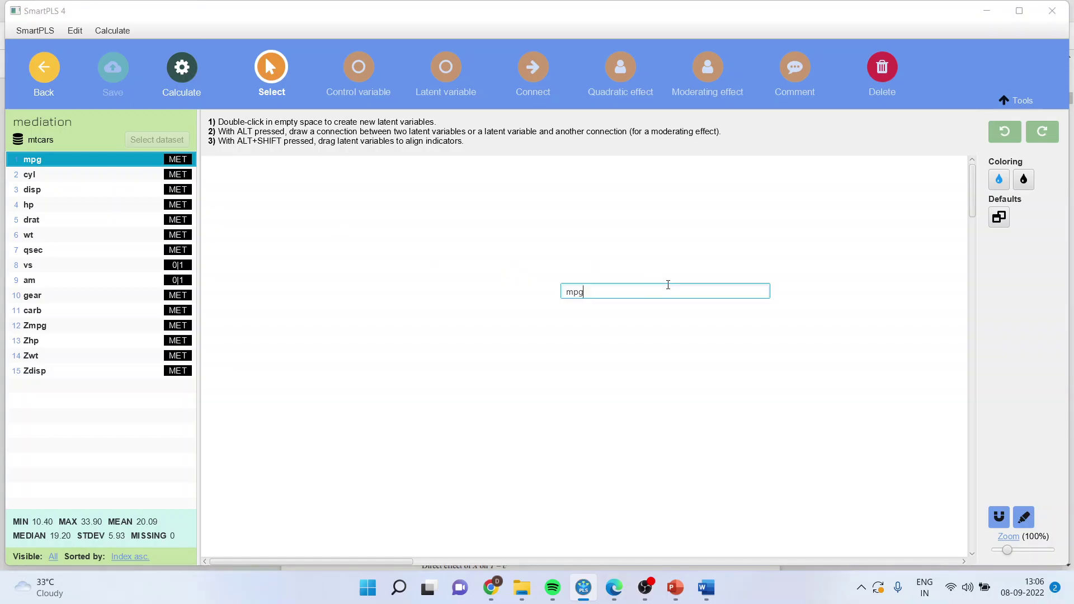
pyautogui.click(706, 415)
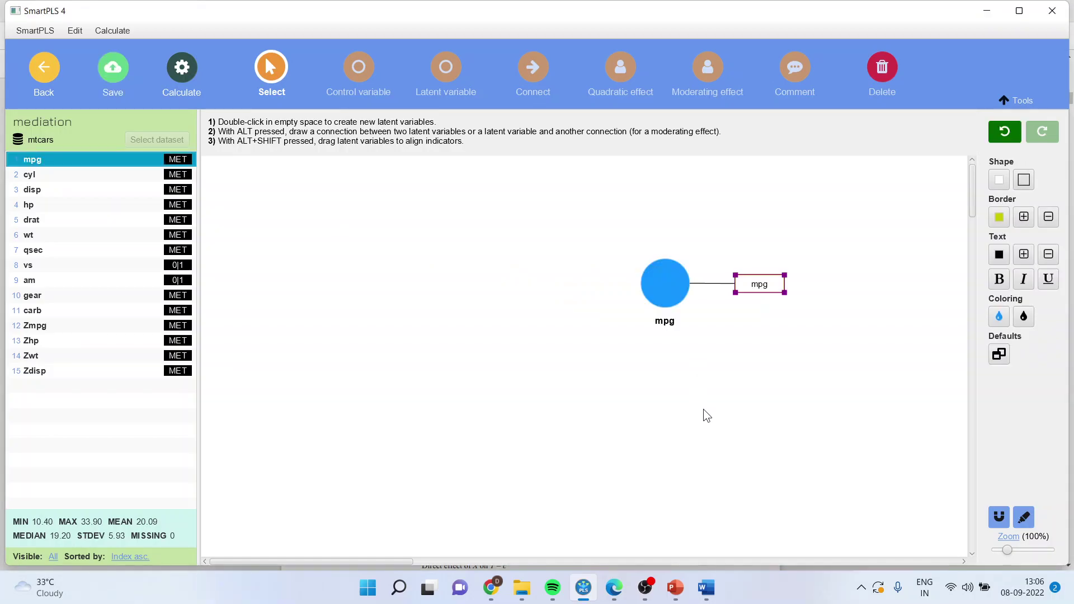
pyautogui.click(35, 237)
pyautogui.moveTo(35, 237); pyautogui.dragTo(347, 285)
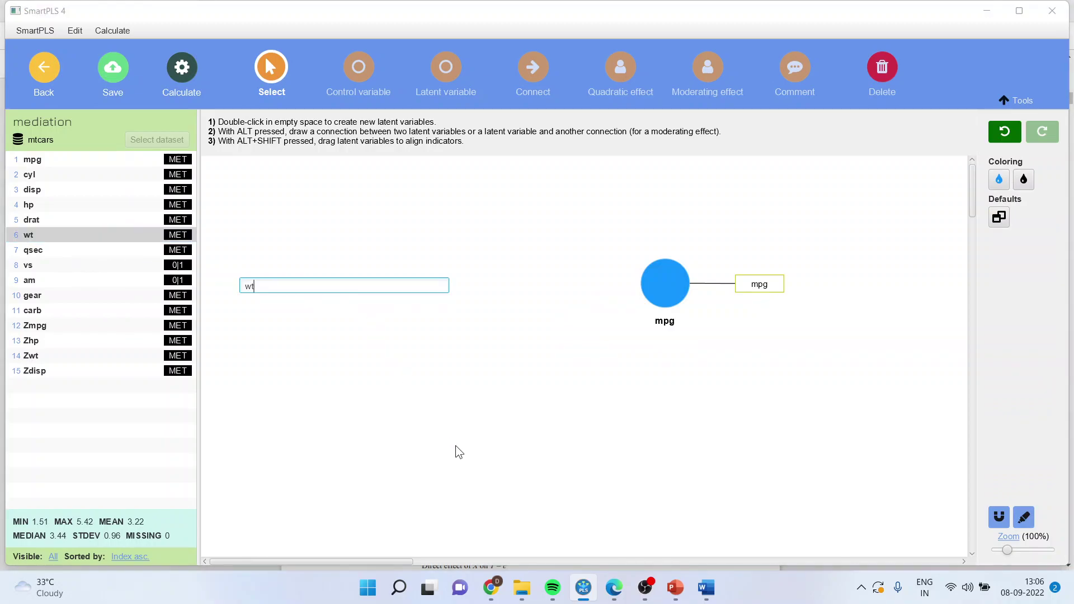
pyautogui.click(459, 452)
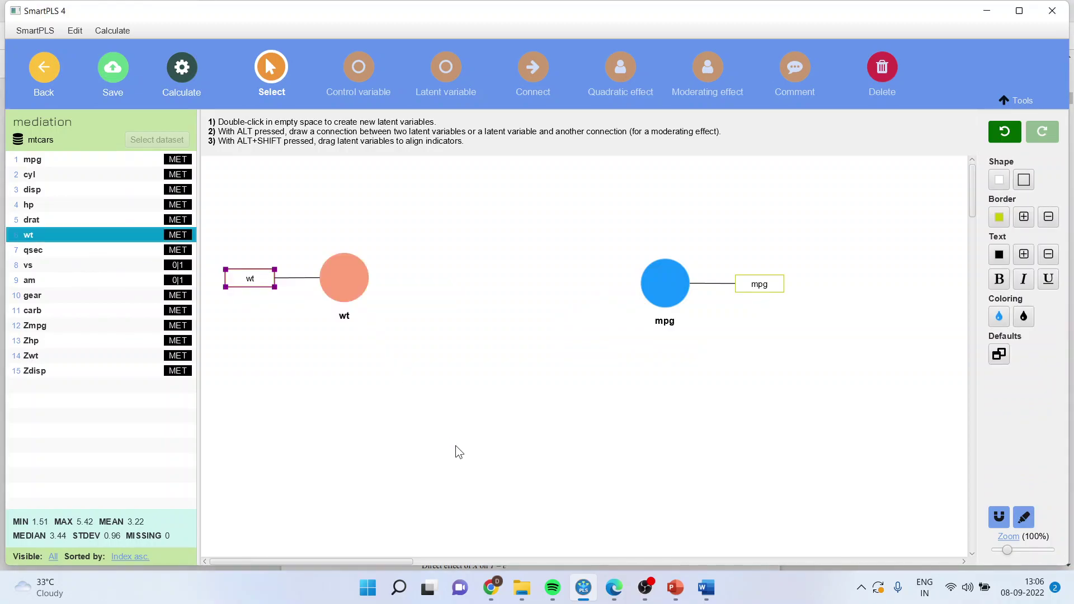
# Step: Reposition wt and mpg so they line up horizontally
pyautogui.moveTo(350, 291); pyautogui.dragTo(392, 308)
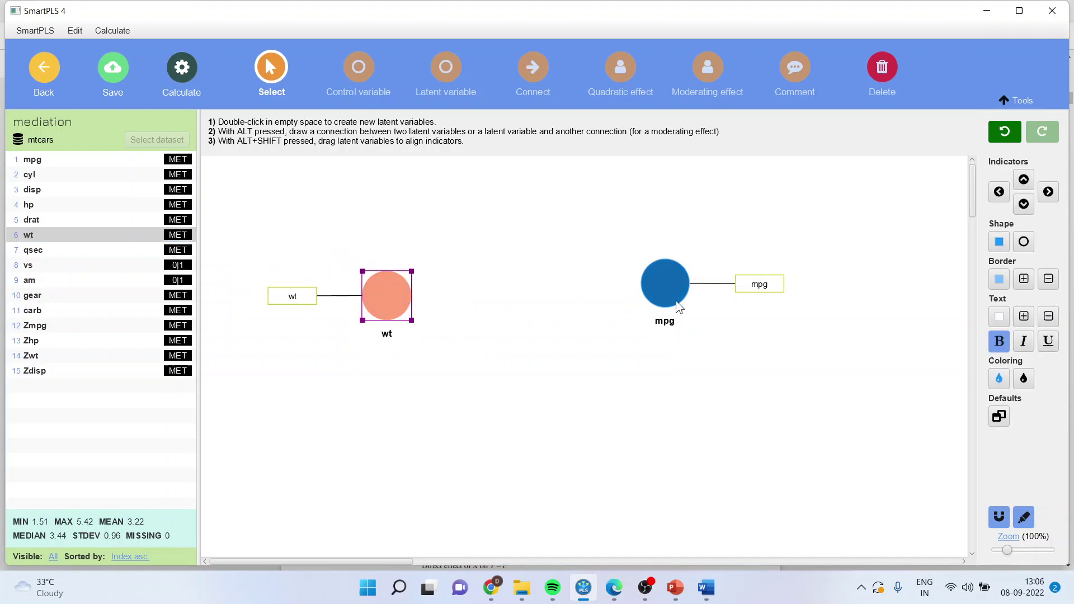
pyautogui.moveTo(678, 308); pyautogui.dragTo(725, 364)
pyautogui.moveTo(405, 312)
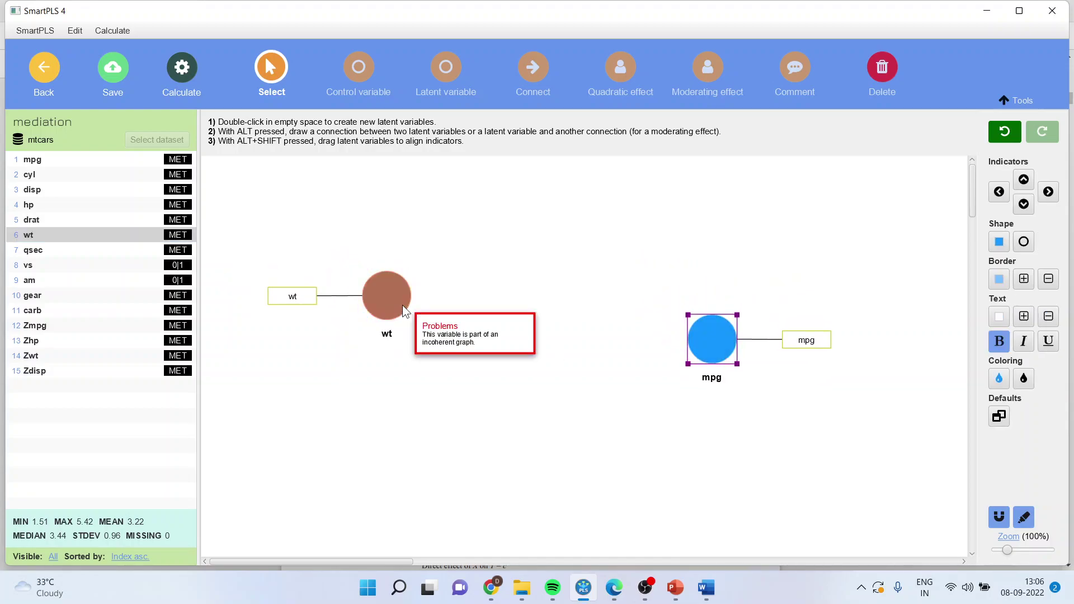
pyautogui.moveTo(405, 311); pyautogui.dragTo(409, 348)
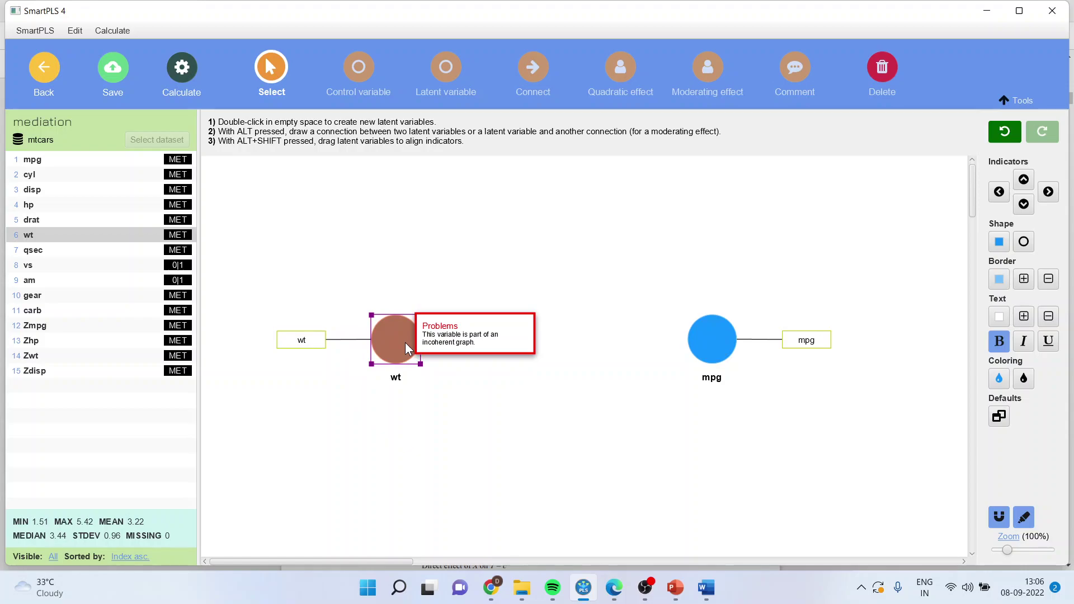
# Step: Draw the wt→mpg path and add hp as a latent variable above it
pyautogui.click(533, 68)
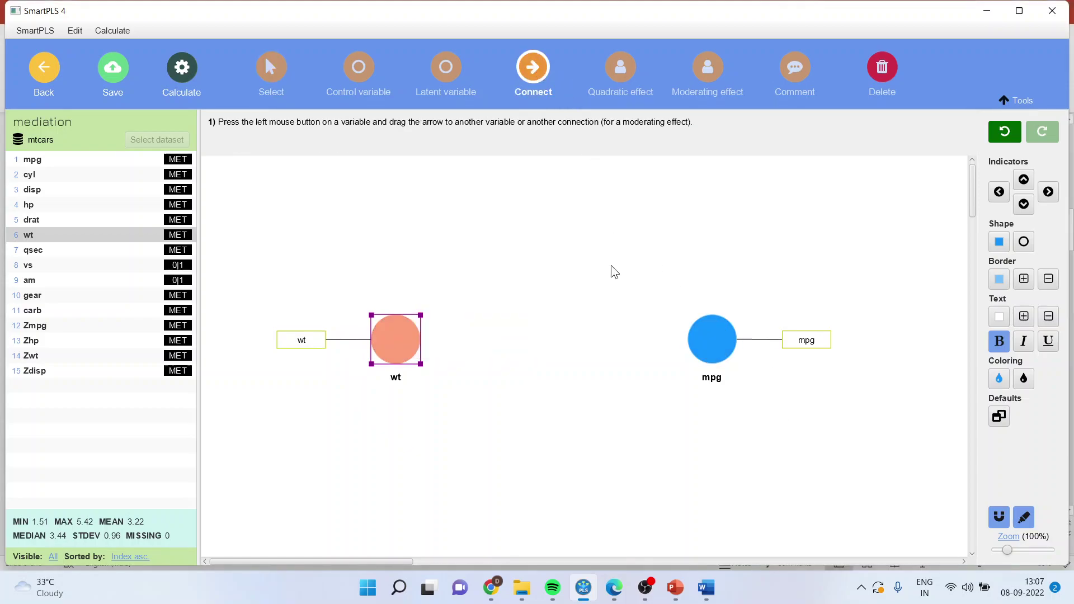
pyautogui.moveTo(393, 338); pyautogui.dragTo(694, 341)
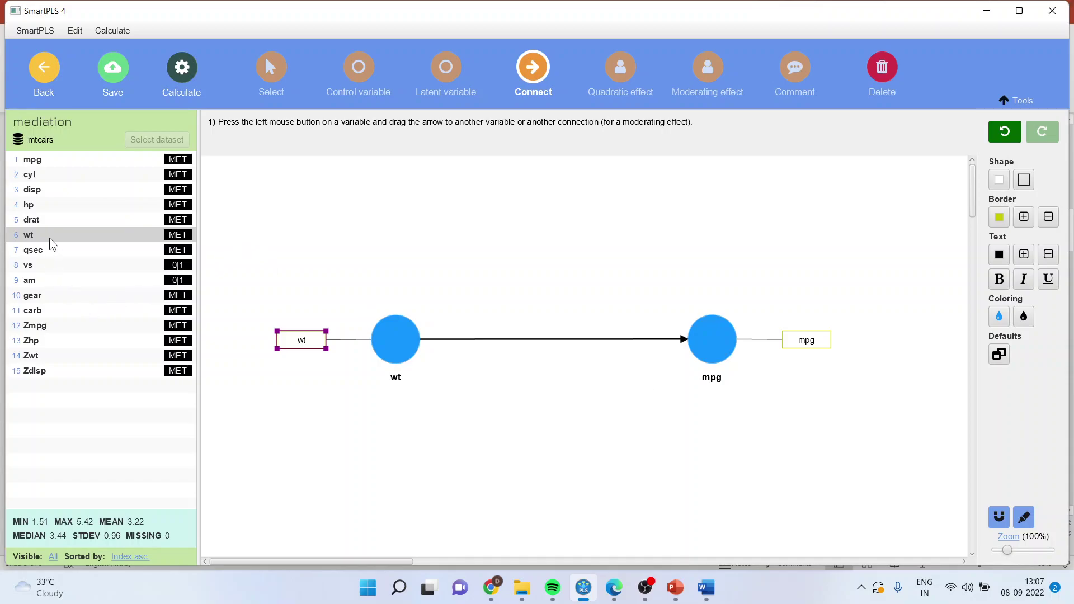
pyautogui.moveTo(36, 204); pyautogui.dragTo(547, 239)
pyautogui.press('Return')
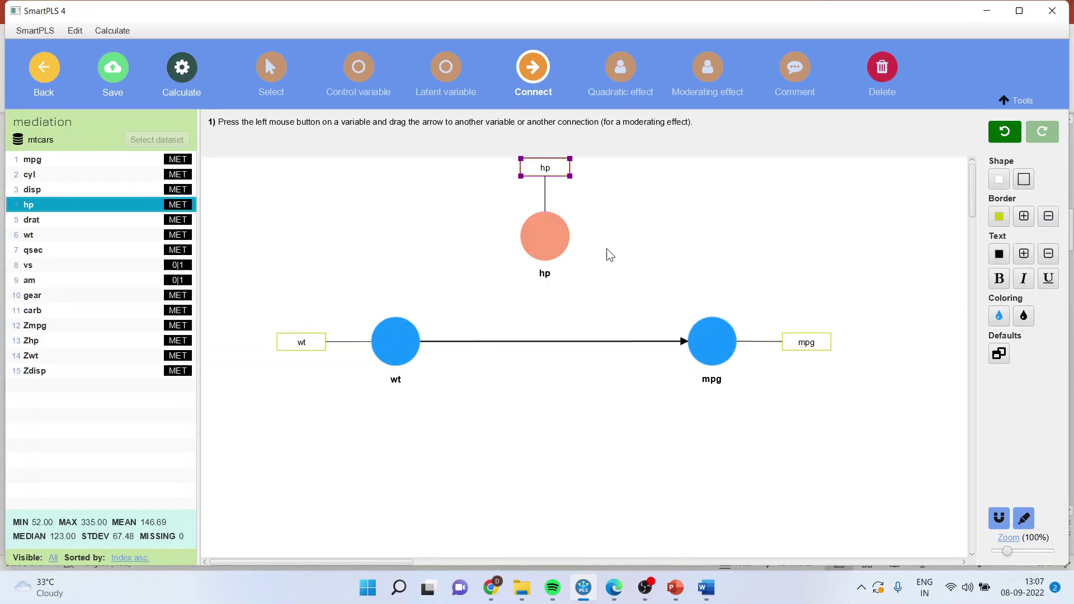
# Step: Undo an accidental hp moderating link and draw the wt→hp path
pyautogui.click(536, 80)
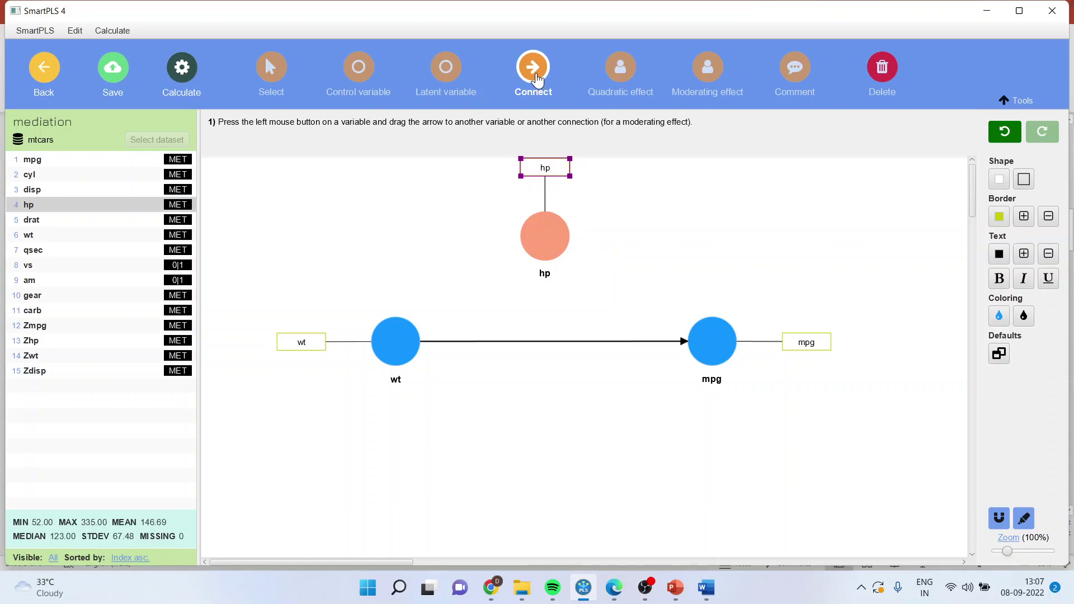
pyautogui.moveTo(553, 255); pyautogui.dragTo(614, 270)
pyautogui.moveTo(540, 224); pyautogui.dragTo(553, 342)
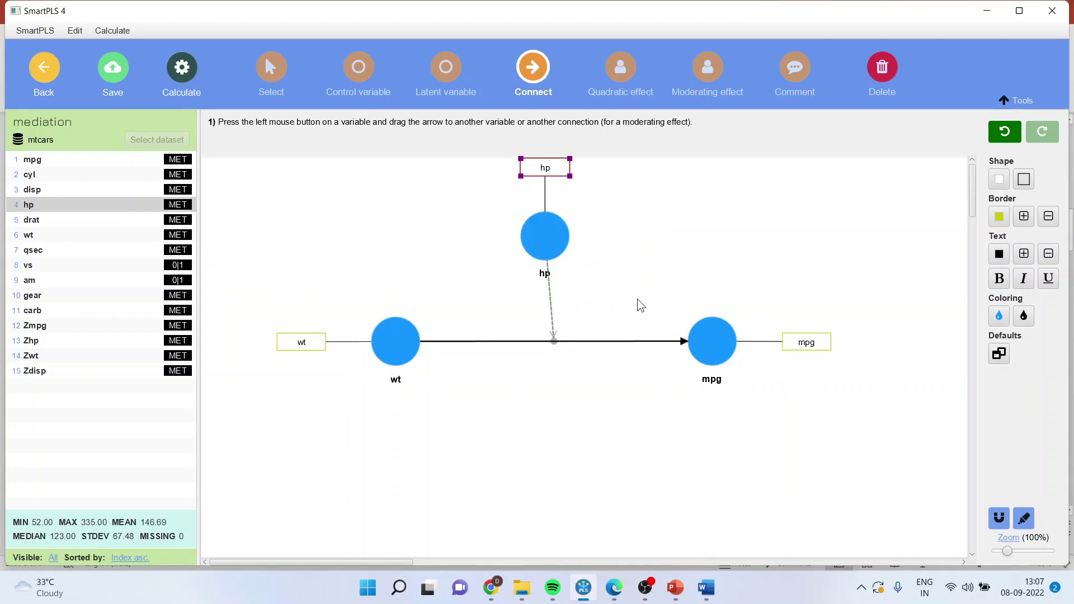
pyautogui.hotkey('ctrl', 'z')
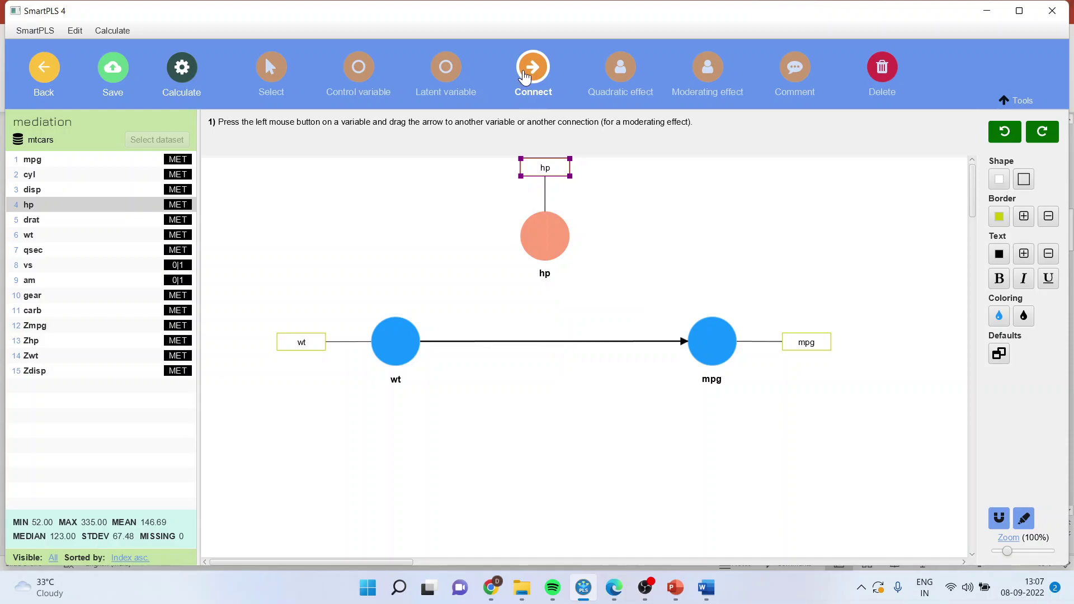
pyautogui.moveTo(405, 350); pyautogui.dragTo(709, 355)
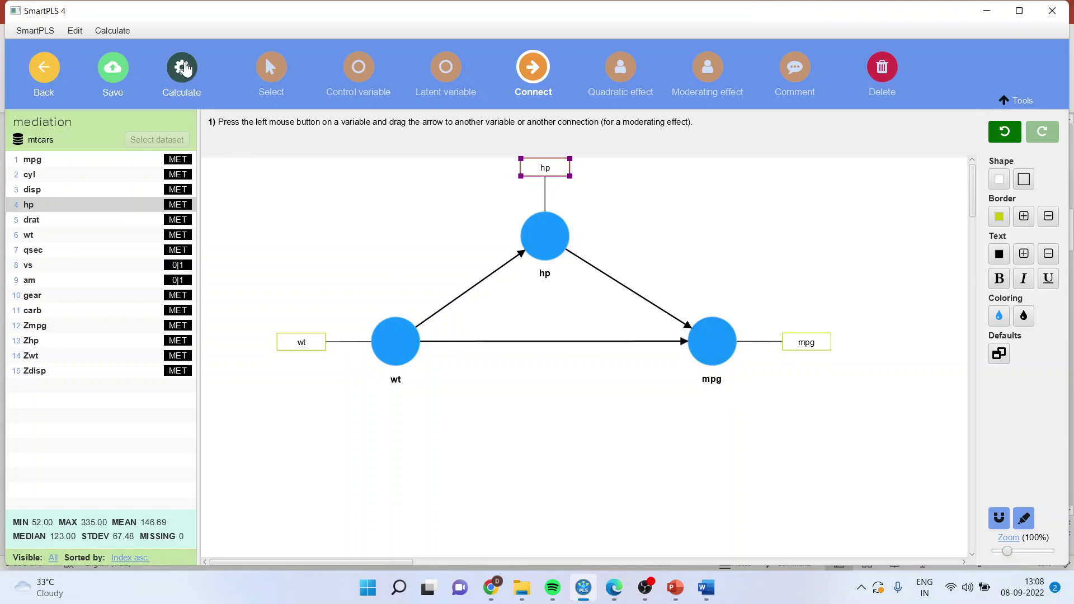
# Step: Run a bootstrapping calculation on the mediation model
pyautogui.click(183, 68)
pyautogui.click(234, 109)
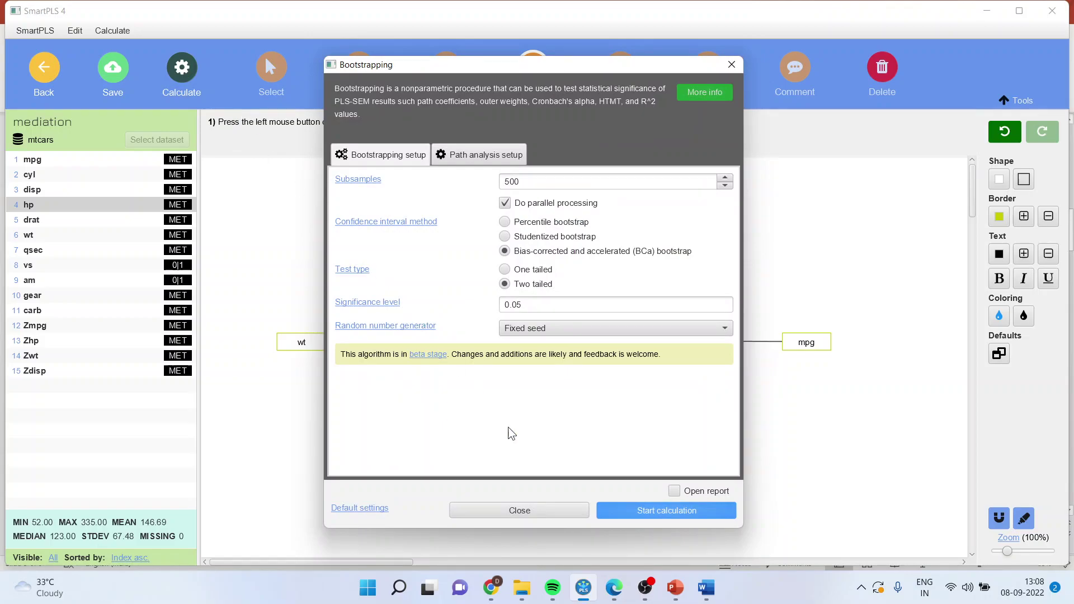
pyautogui.click(612, 510)
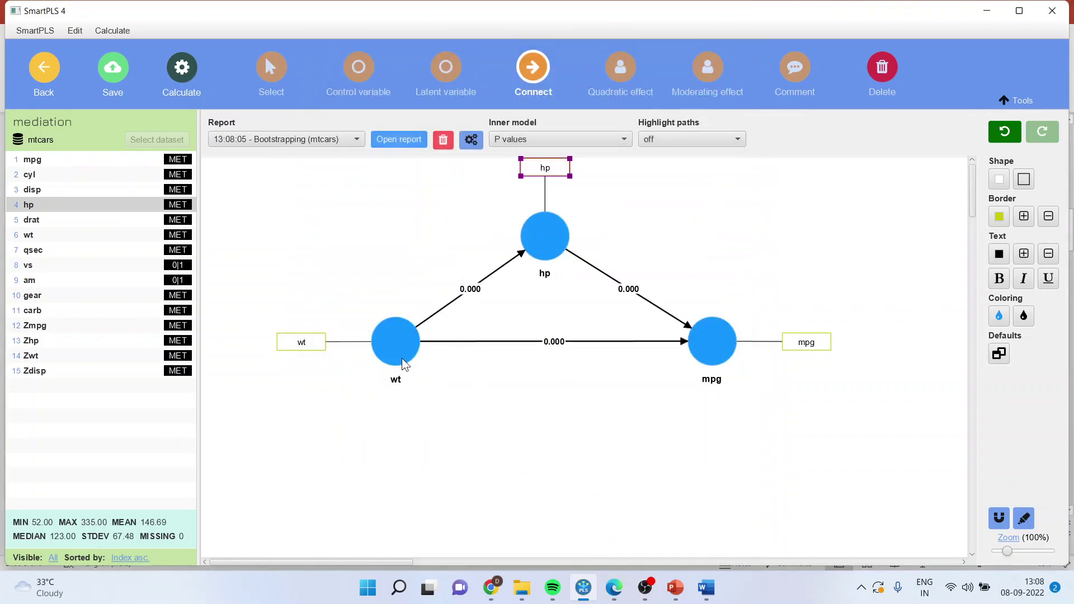
# Step: Show bootstrapped path coefficients: hp→mpg -0.032, wt→hp 46.160, wt→mpg -3.878, all p 0.000
pyautogui.click(399, 139)
pyautogui.click(72, 223)
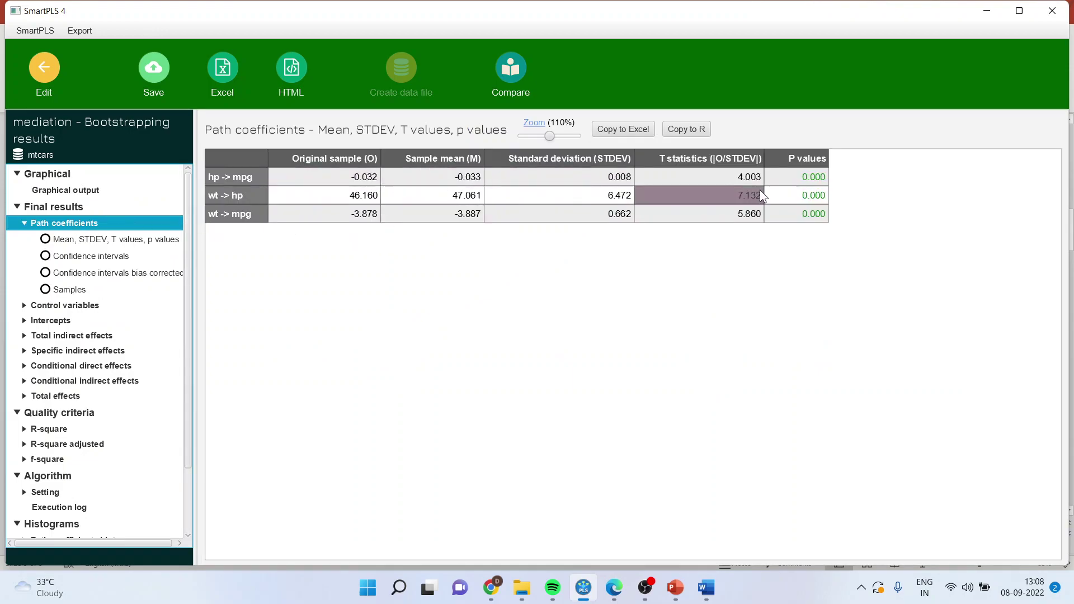
pyautogui.moveTo(810, 179); pyautogui.dragTo(821, 238)
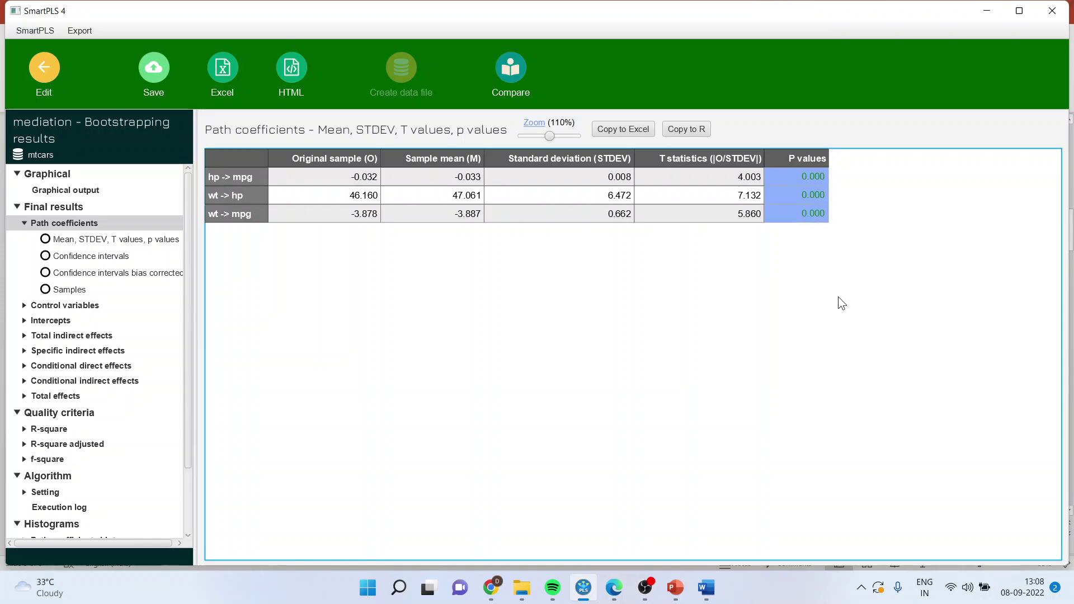
pyautogui.click(224, 176)
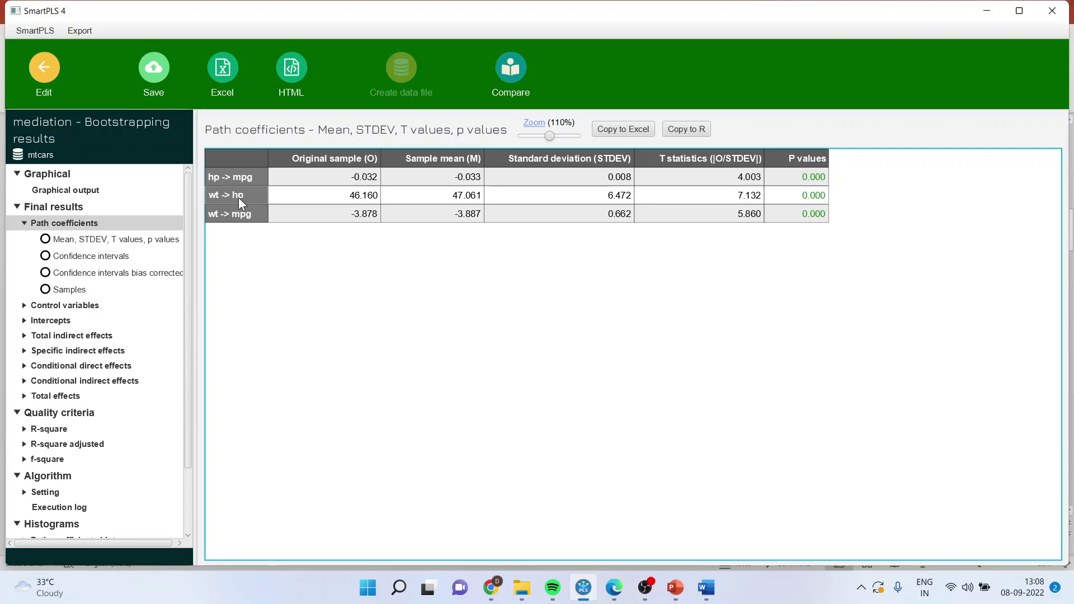
pyautogui.click(796, 210)
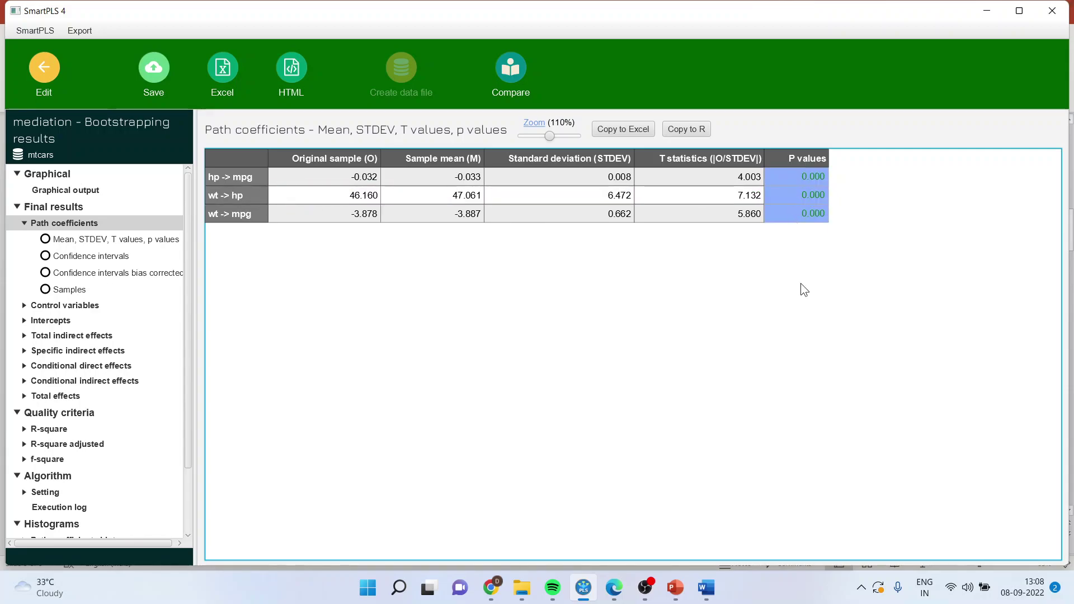
pyautogui.click(238, 217)
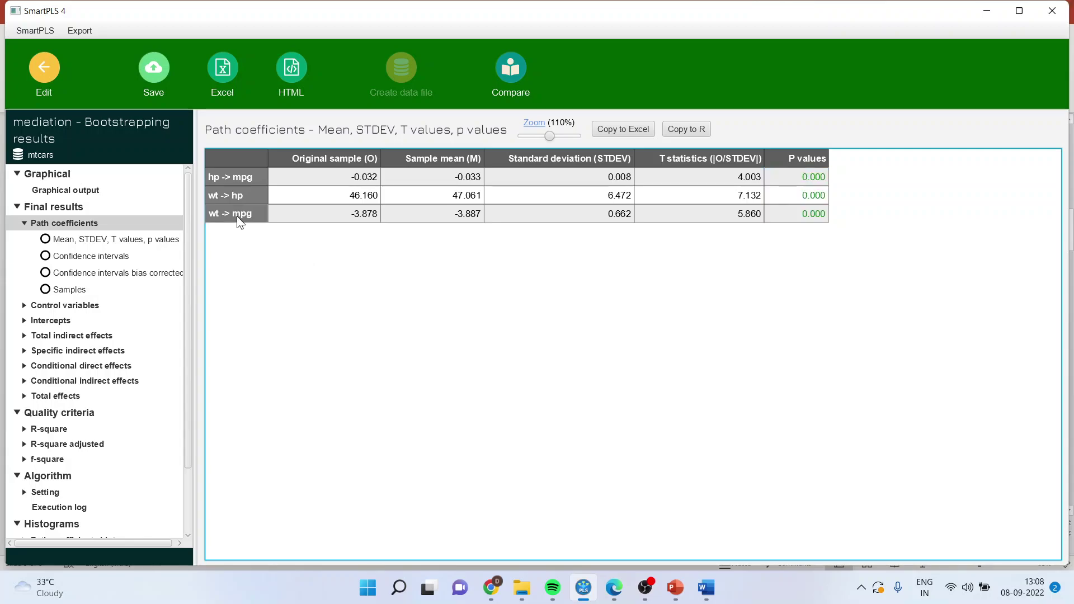
pyautogui.click(367, 216)
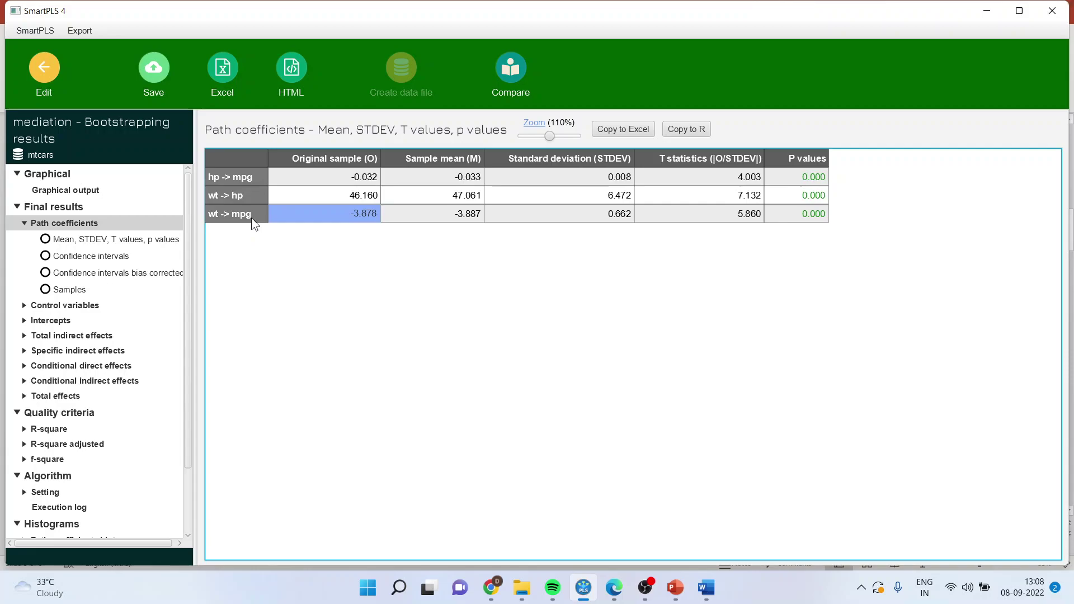
# Step: Show bias-corrected intervals: hp→mpg -0.051 to -0.020, wt→hp 36.059 to 60.239, wt→mpg -5.248 to -2.569
pyautogui.click(152, 273)
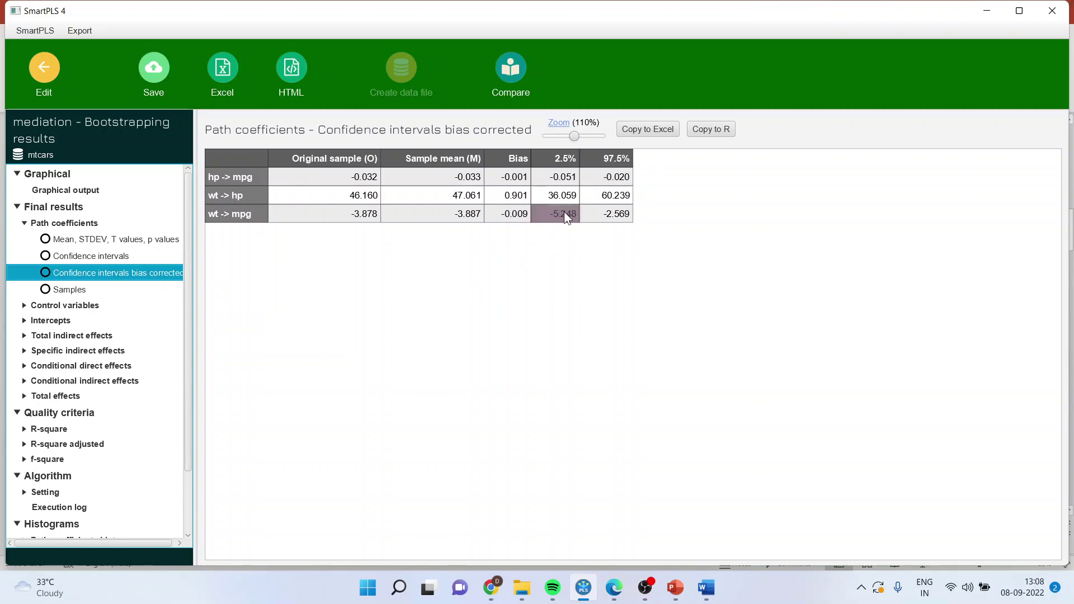
pyautogui.moveTo(565, 178); pyautogui.dragTo(603, 181)
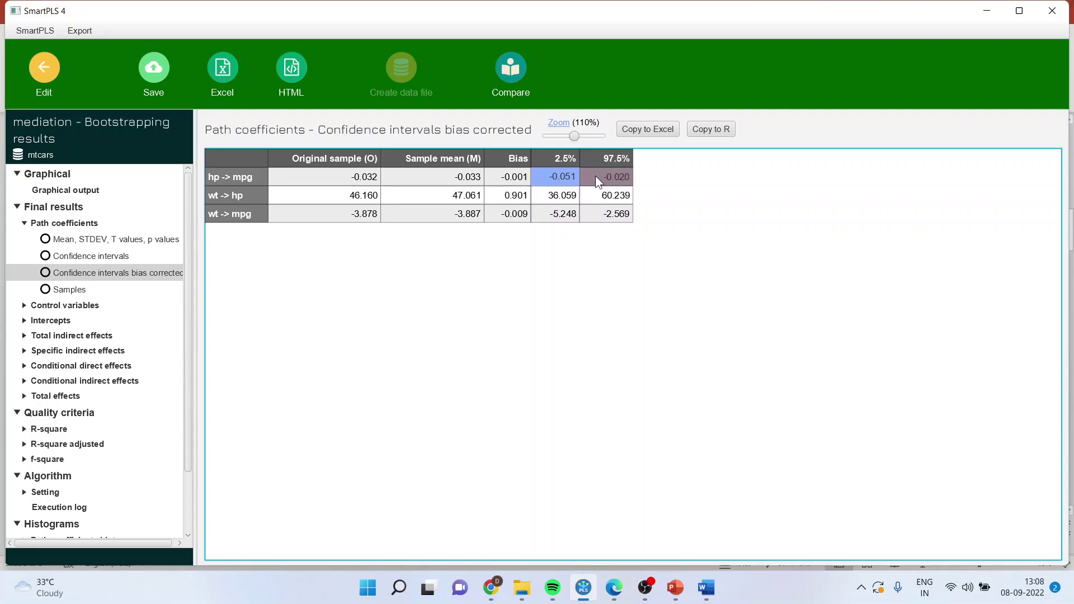
pyautogui.click(619, 175)
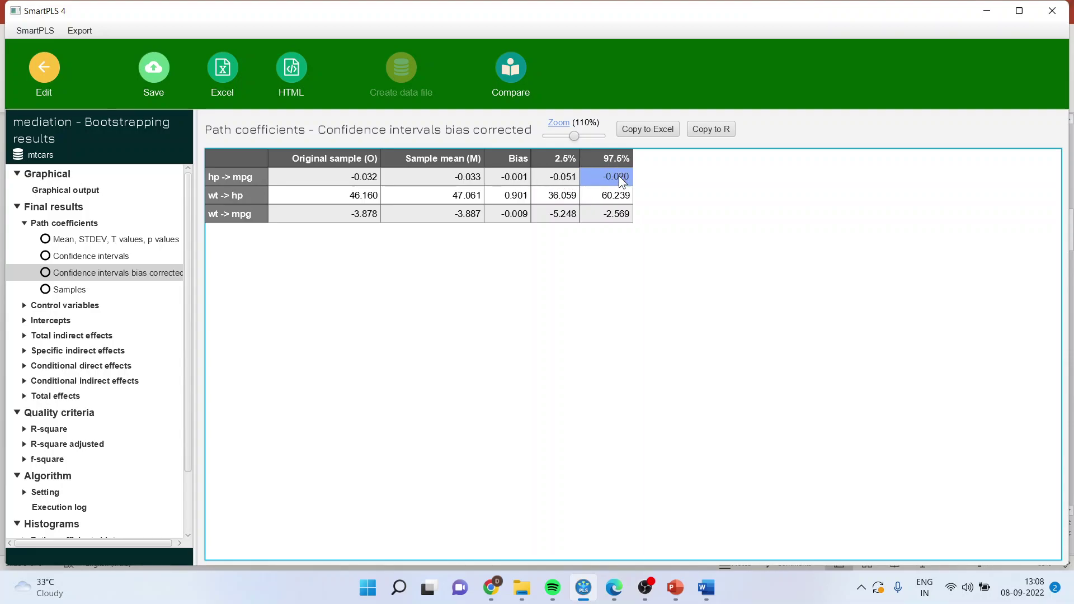
pyautogui.click(570, 195)
pyautogui.click(605, 197)
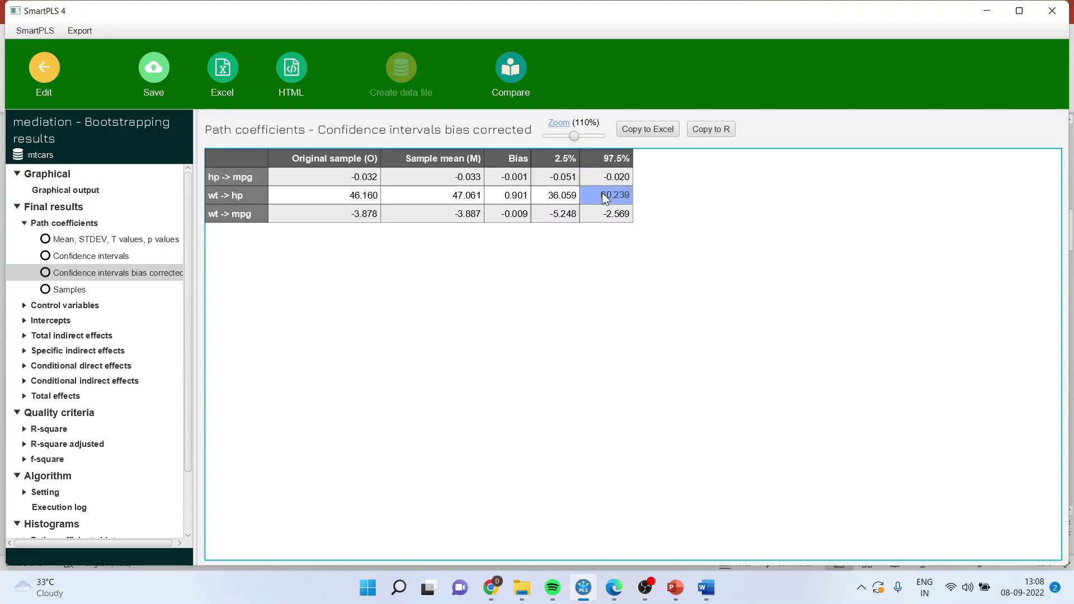
pyautogui.click(561, 214)
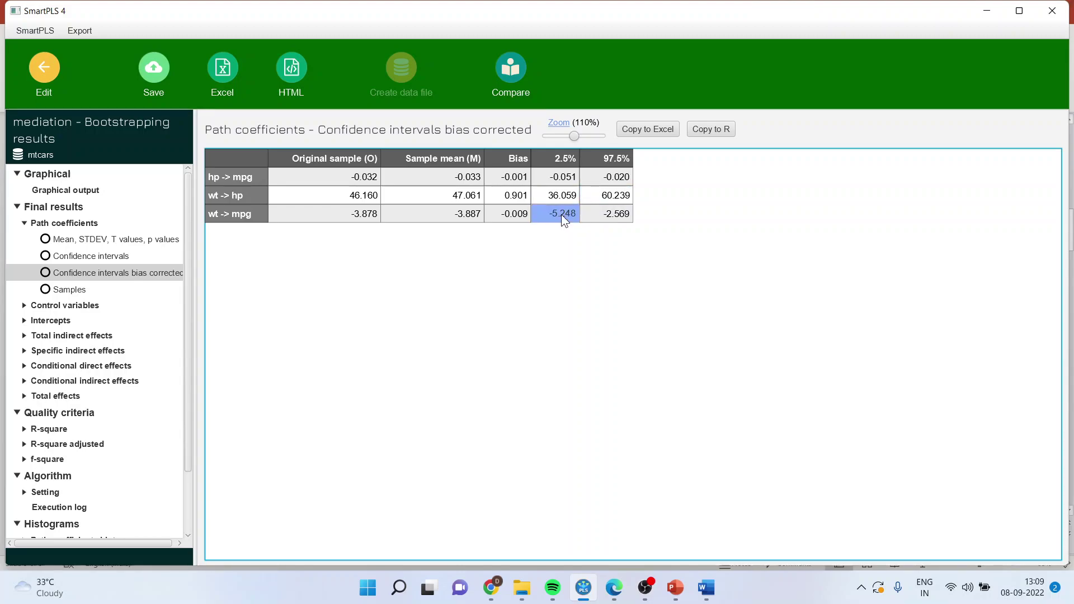
pyautogui.click(603, 213)
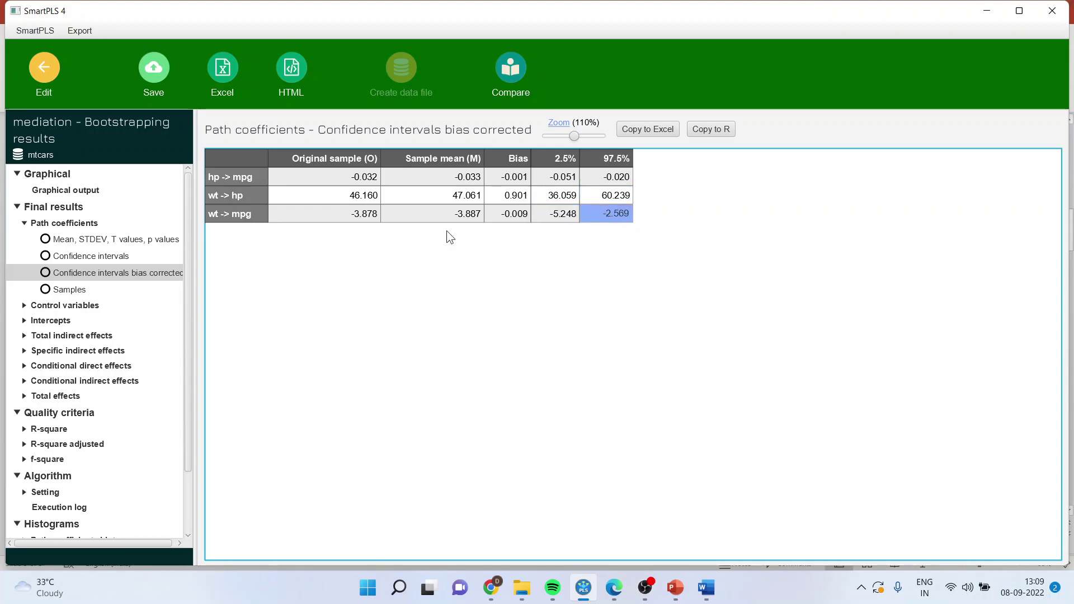
pyautogui.click(257, 189)
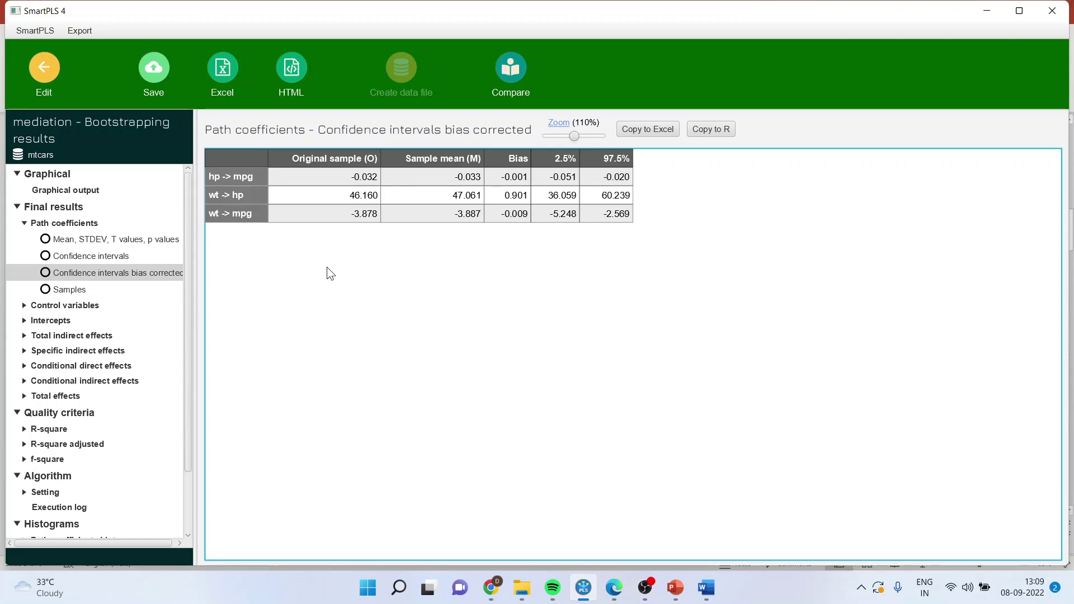
# Step: Show the wt→hp→mpg specific indirect effect: estimate -1.467, p value 0.001
pyautogui.click(106, 349)
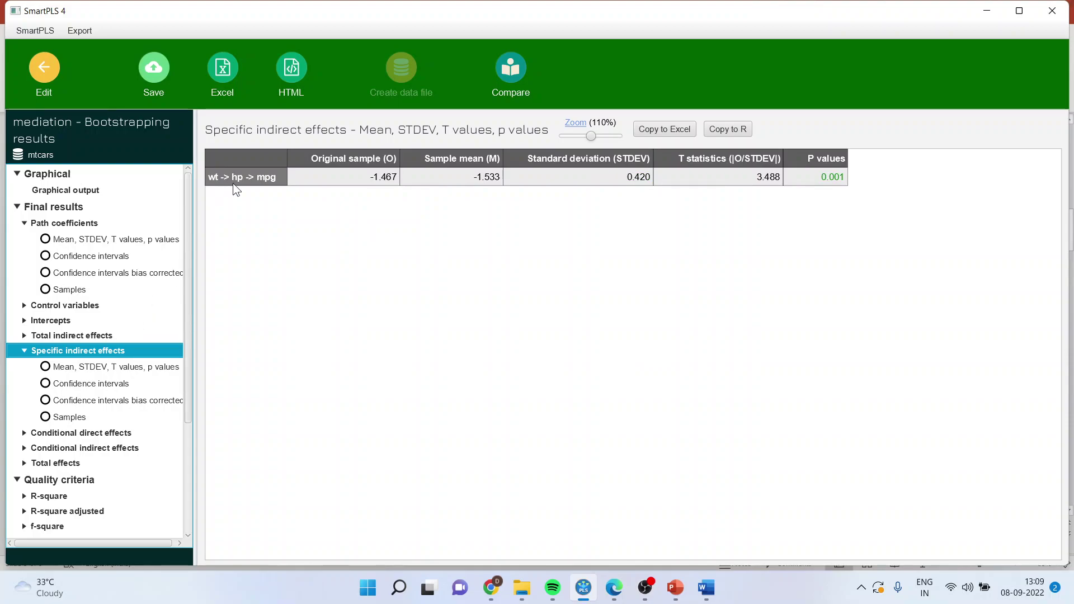
pyautogui.click(375, 179)
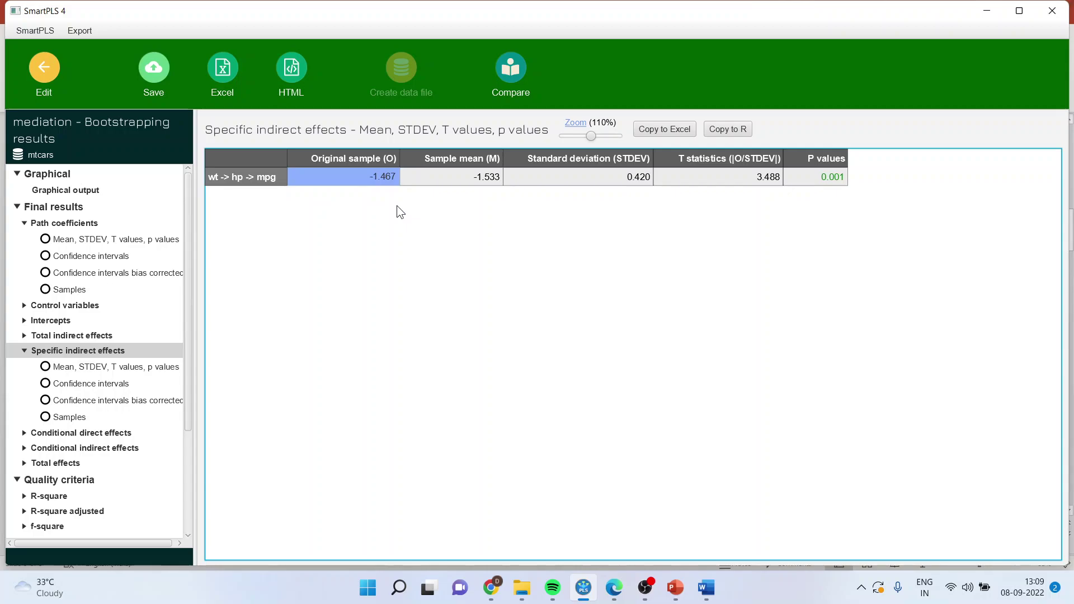
pyautogui.click(832, 178)
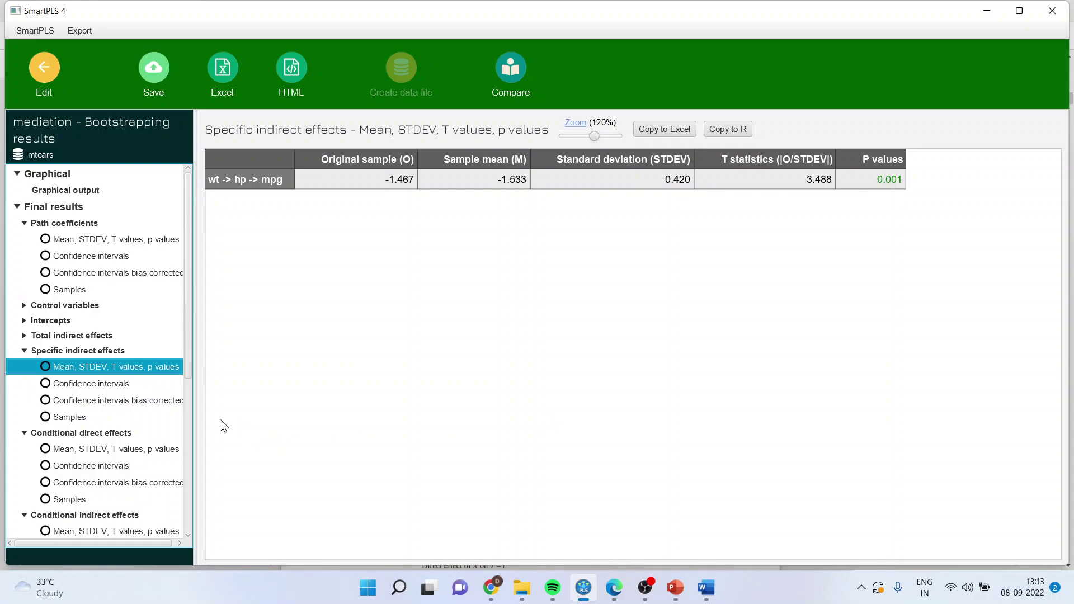
# Step: Show its bias-corrected confidence interval, -2.397 to -0.800, which excludes zero
pyautogui.click(139, 399)
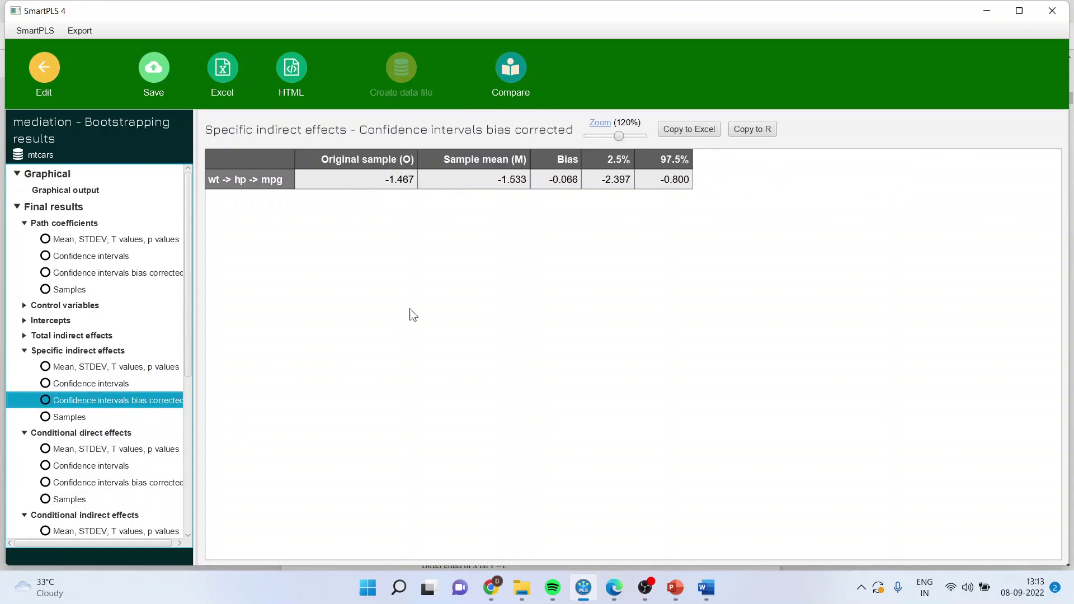
pyautogui.click(618, 180)
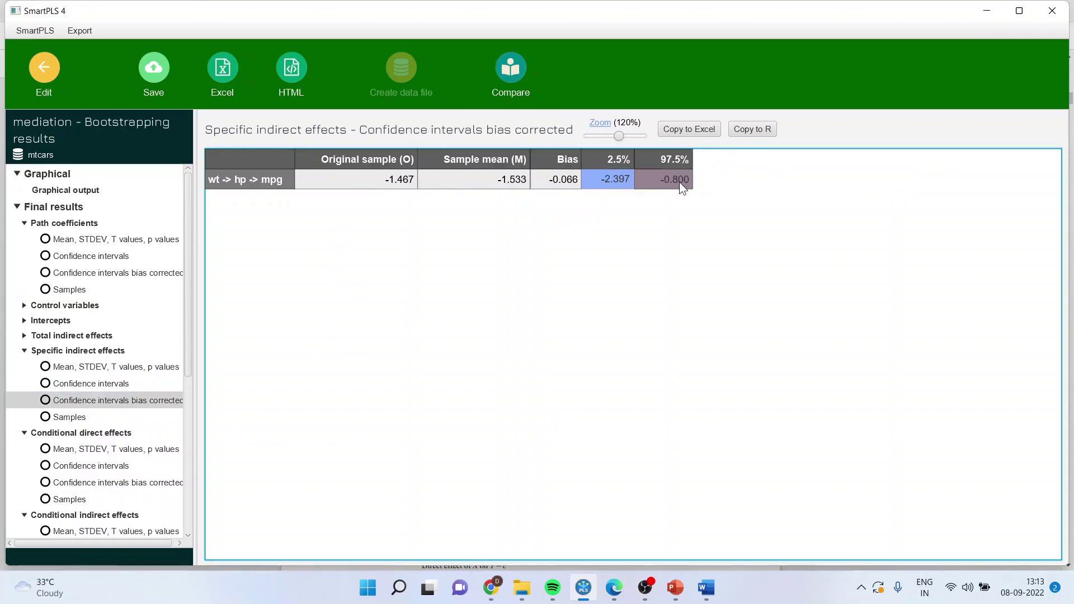
pyautogui.click(679, 182)
pyautogui.click(623, 181)
pyautogui.keyDown('shift'); pyautogui.click(665, 179); pyautogui.keyUp('shift')
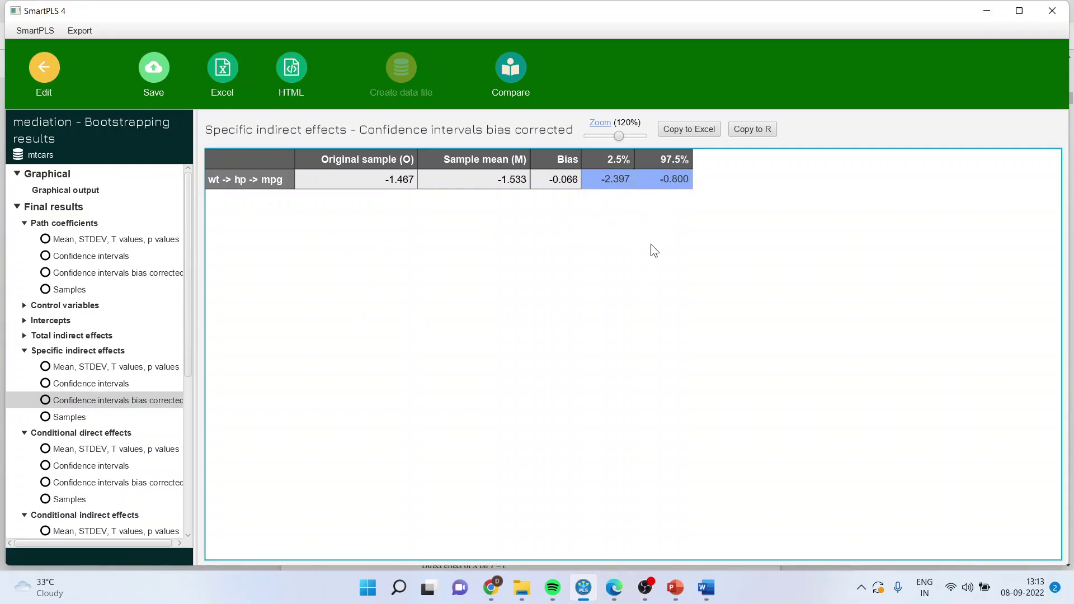
pyautogui.click(234, 179)
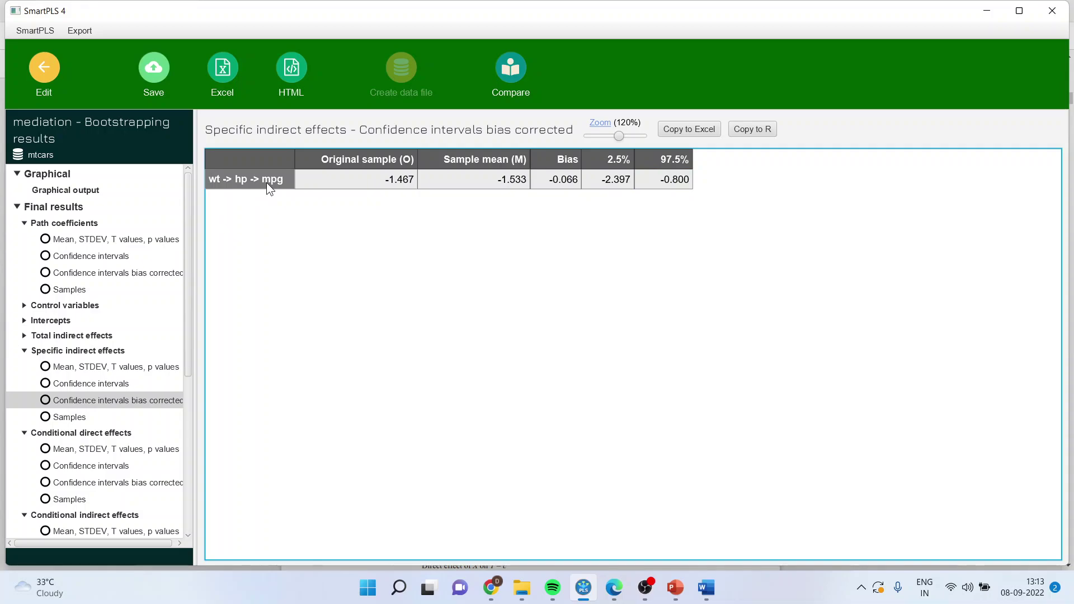
# Step: Label the model diagram's inner paths with path coefficients and p values
pyautogui.click(44, 67)
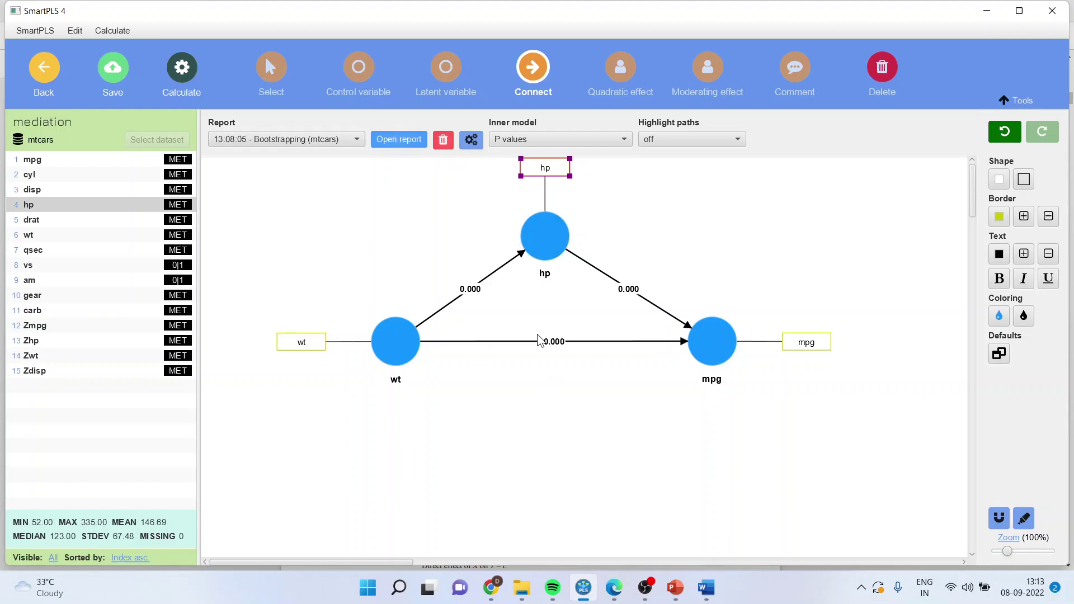
pyautogui.click(625, 140)
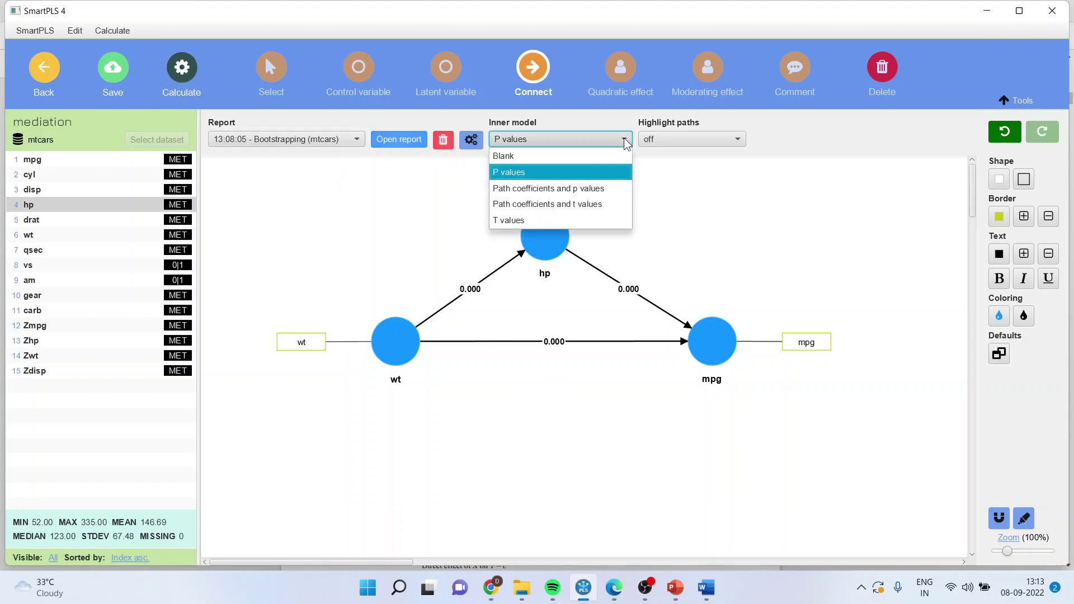
pyautogui.click(616, 188)
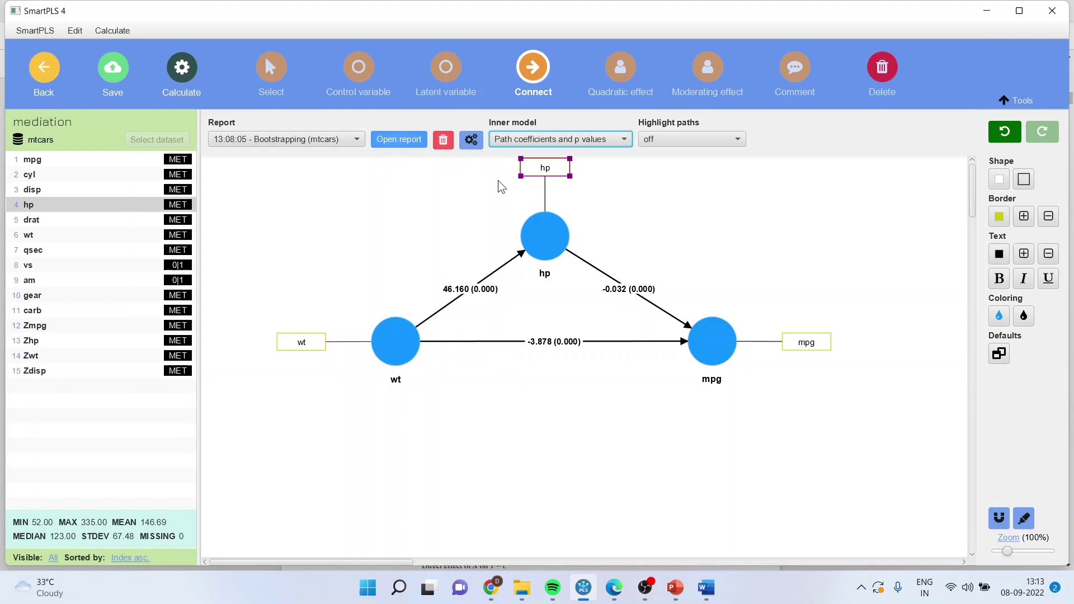
# Step: Reopen the specific indirect effects T statistics and p values, then switch to PowerPoint
pyautogui.click(411, 139)
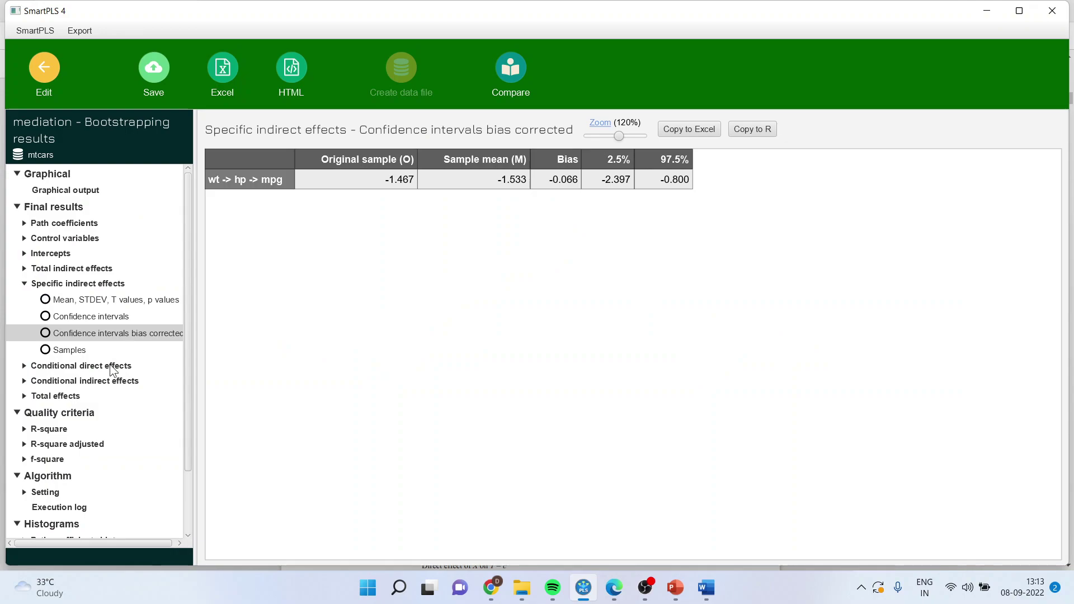
pyautogui.click(103, 300)
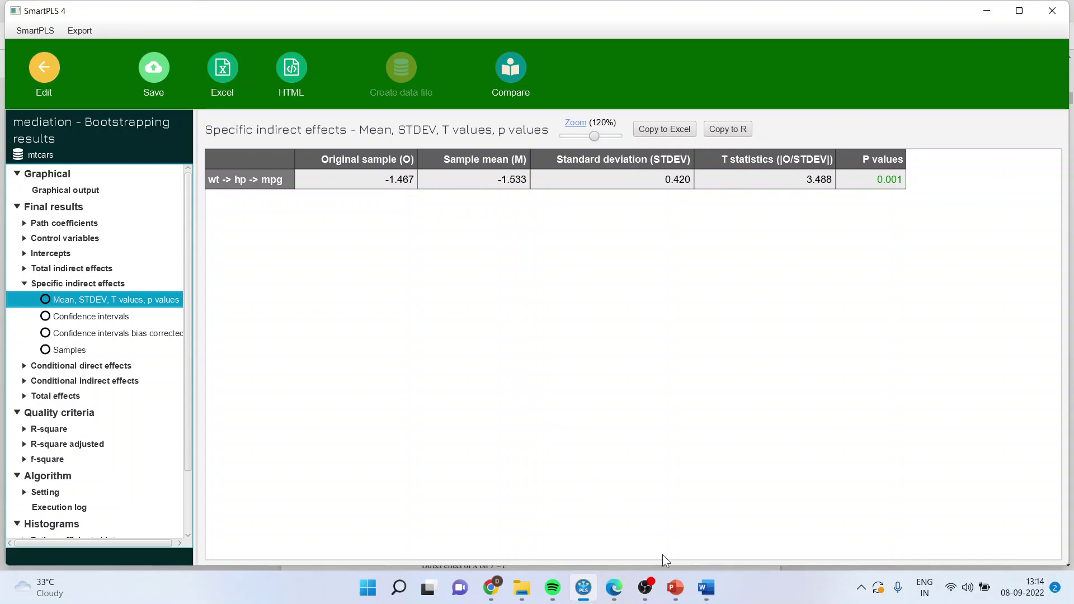
pyautogui.click(675, 588)
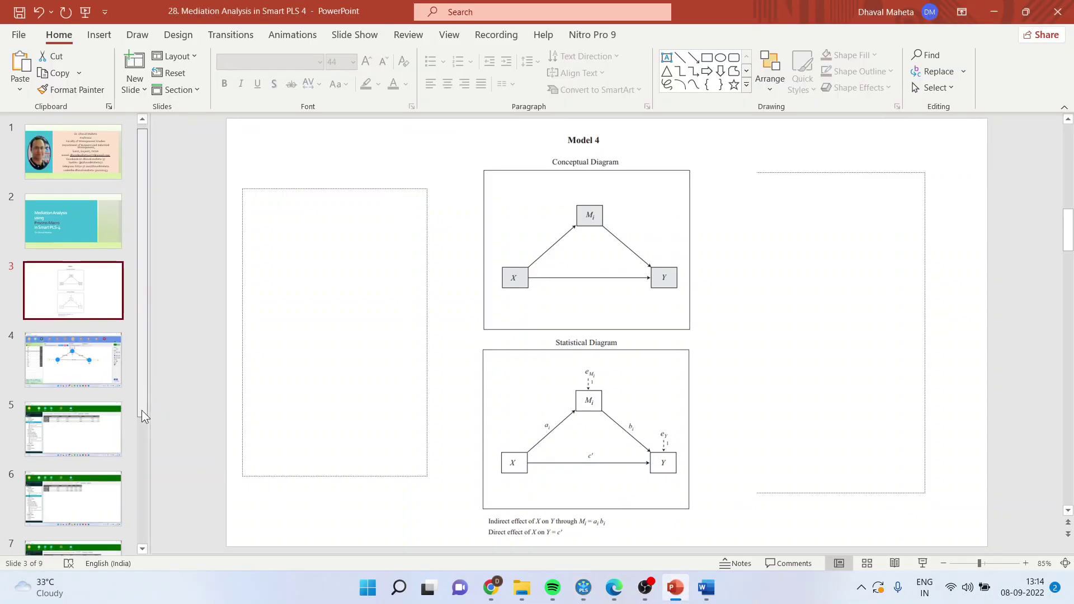
# Step: Jump to slide 9 of 9, the deck's closing slide with the presenter's contact details
pyautogui.moveTo(142, 411); pyautogui.dragTo(146, 509)
pyautogui.click(88, 504)
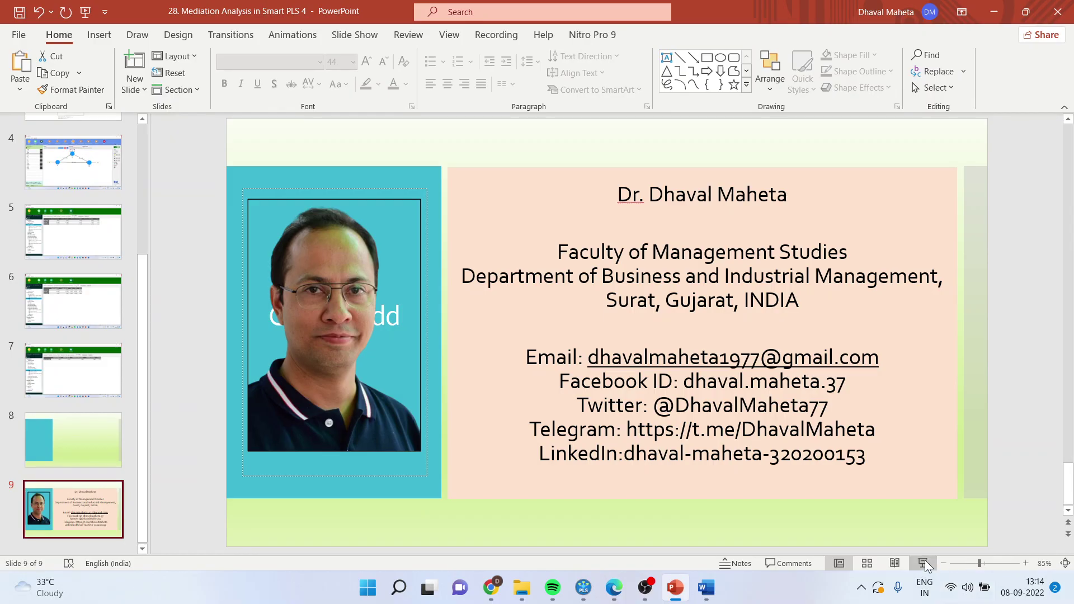